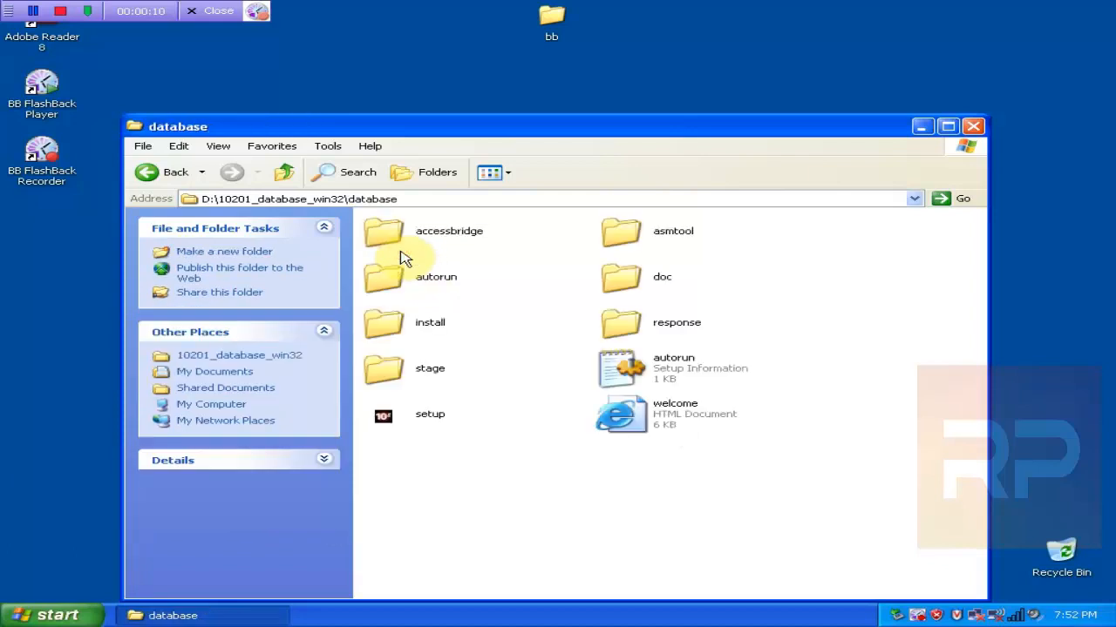
Launch the Oracle setup program from the 10201_database_win32\database folder and minimise the folder window
{"action": "left_click", "coordinate": [390, 425]}
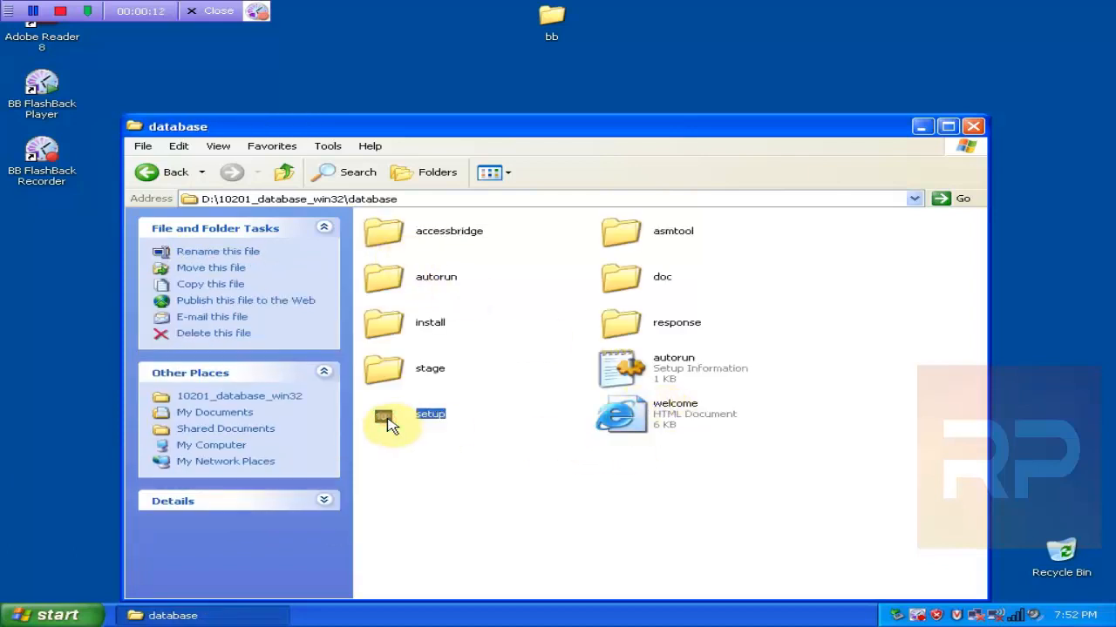
{"action": "double_click", "coordinate": [390, 424]}
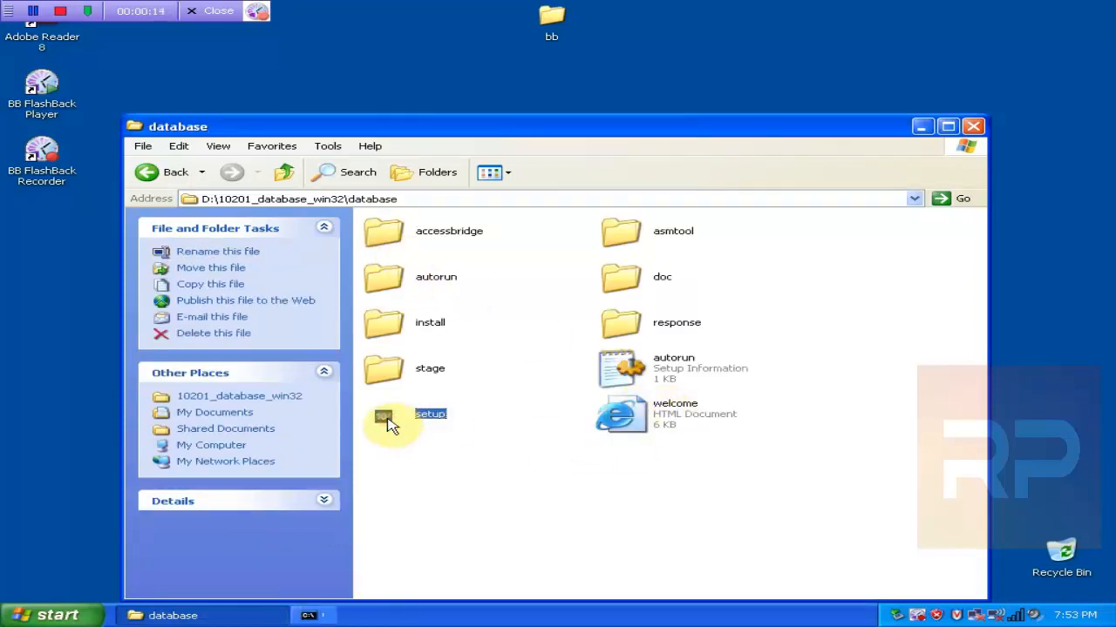
{"action": "left_click", "coordinate": [414, 618]}
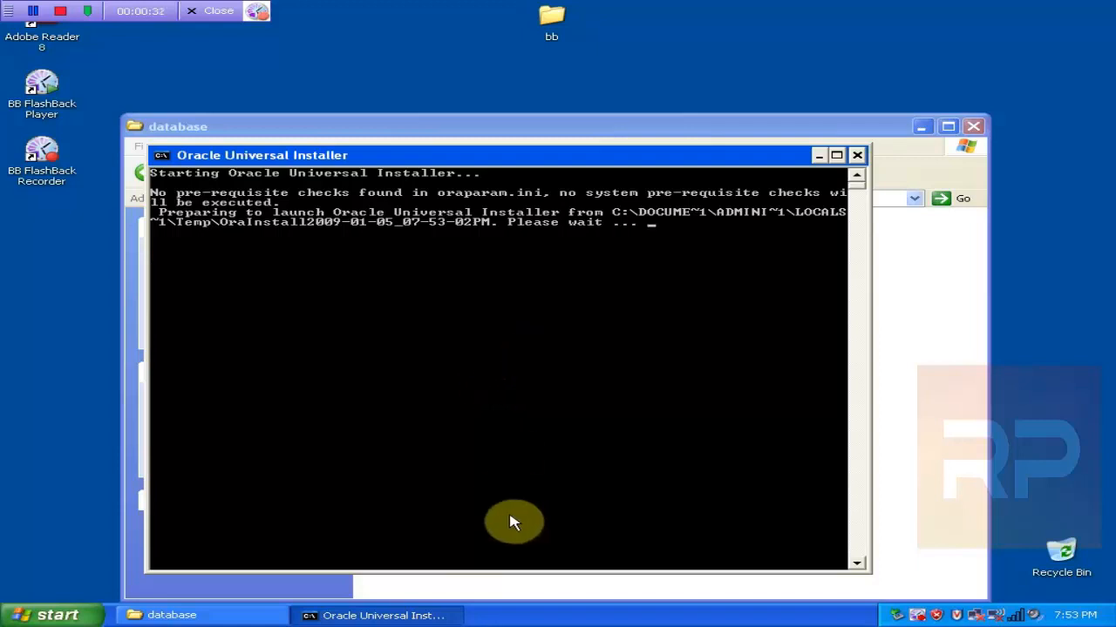
{"action": "left_click", "coordinate": [336, 617]}
{"action": "left_click", "coordinate": [340, 619]}
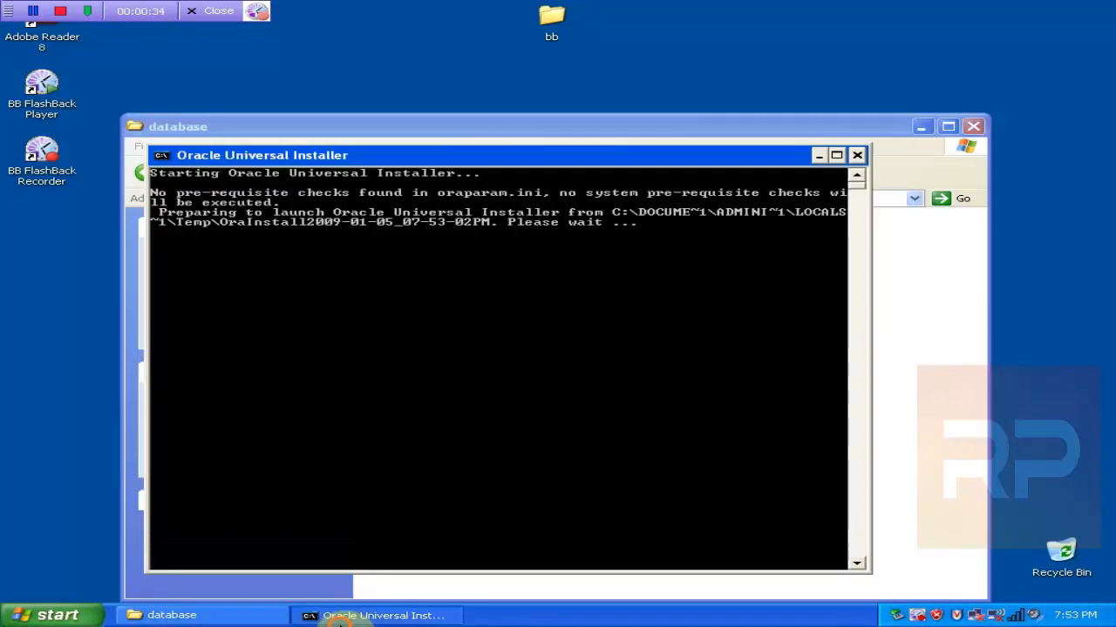
{"action": "left_click", "coordinate": [349, 619]}
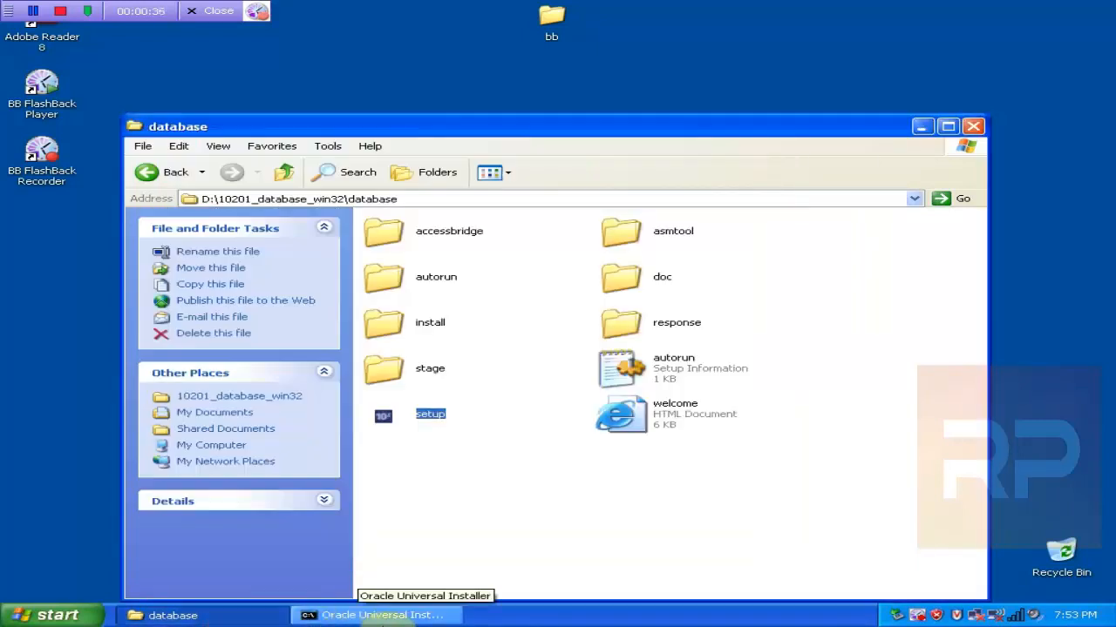
{"action": "left_click", "coordinate": [379, 619]}
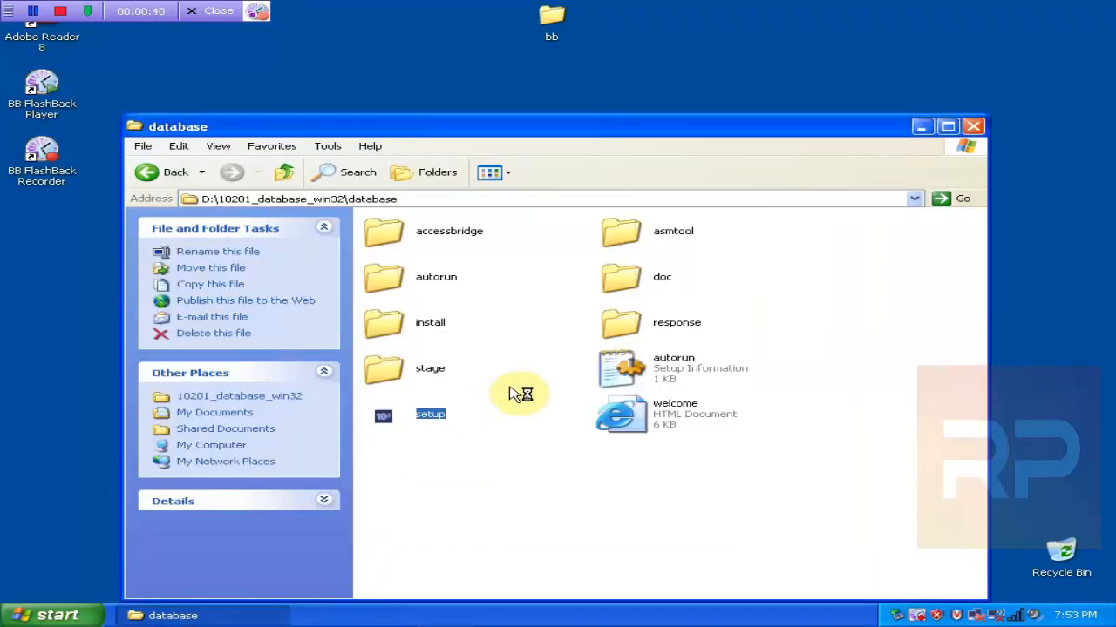
{"action": "left_click", "coordinate": [922, 128]}
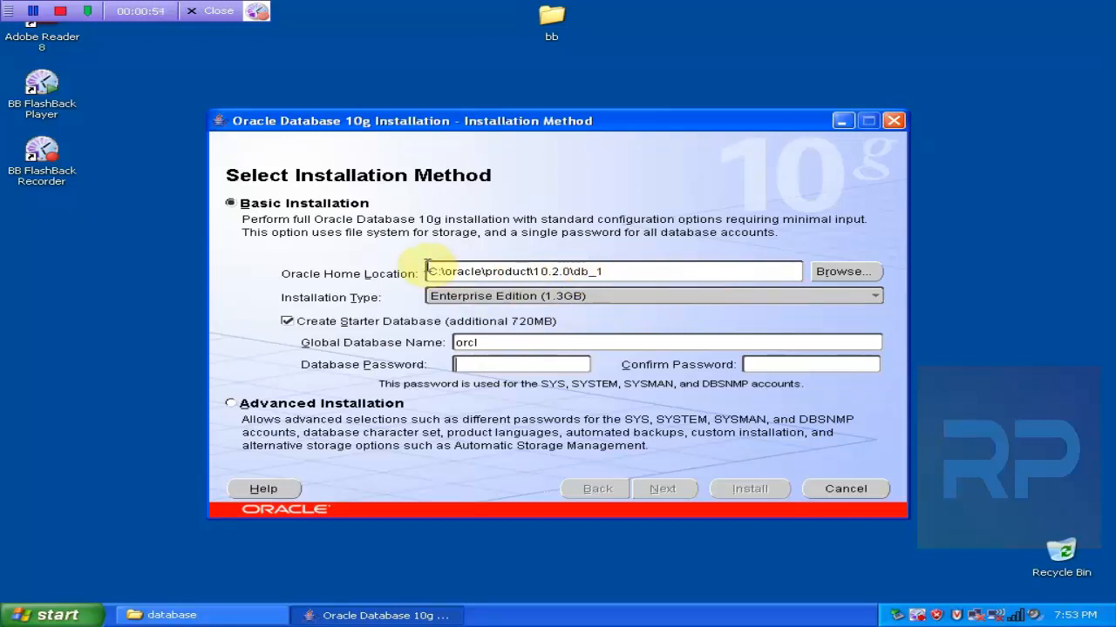
{"action": "left_click_drag", "start_coordinate": [427, 269], "coordinate": [433, 266]}
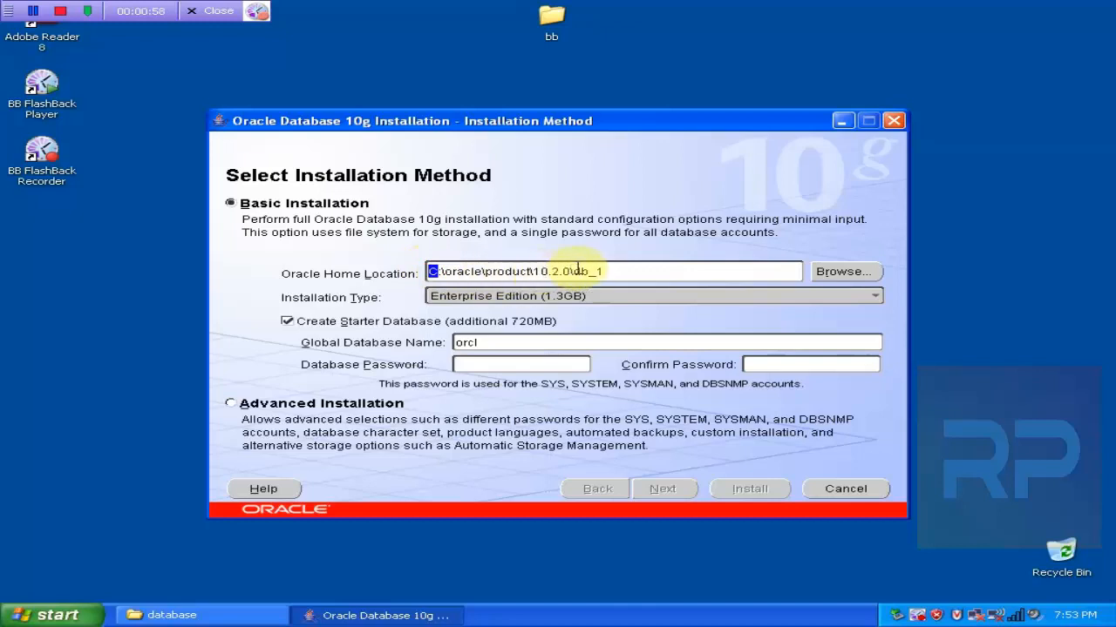
{"action": "left_click_drag", "start_coordinate": [608, 272], "coordinate": [430, 272]}
{"action": "left_click", "coordinate": [486, 271]}
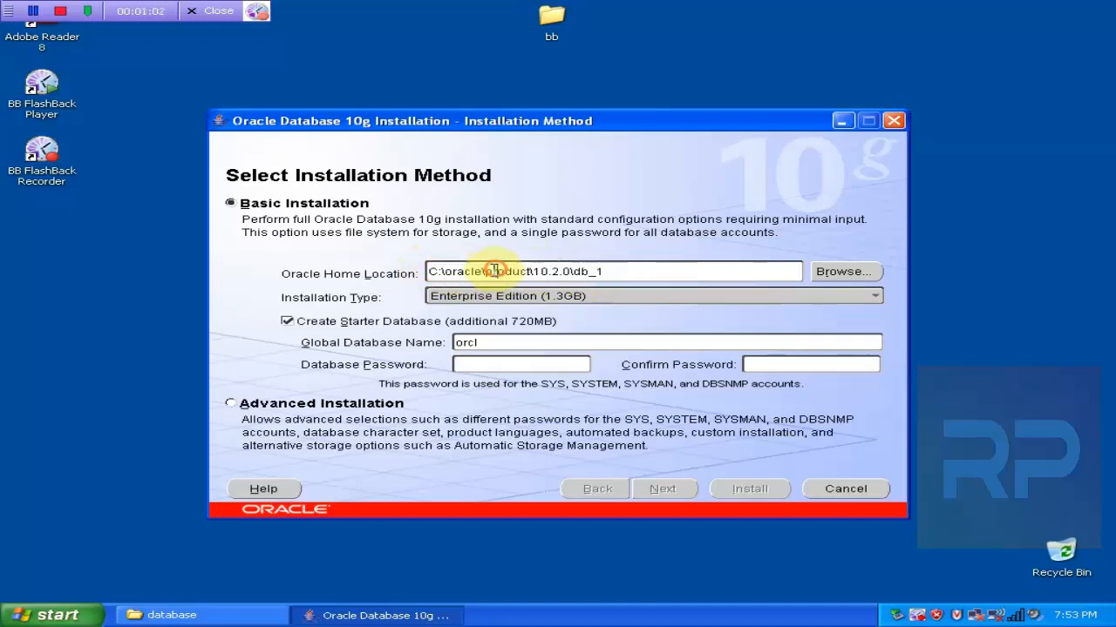
{"action": "left_click_drag", "start_coordinate": [486, 271], "coordinate": [419, 271]}
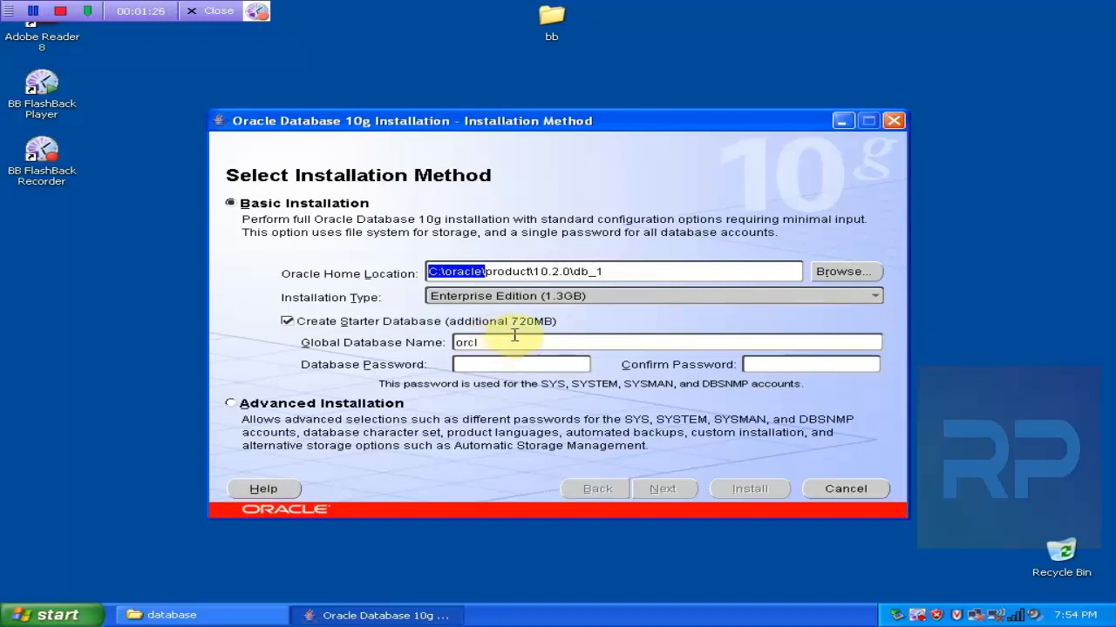
Try Standard Edition and Personal Edition as the installation type, ending on Enterprise Edition
{"action": "left_click", "coordinate": [705, 299]}
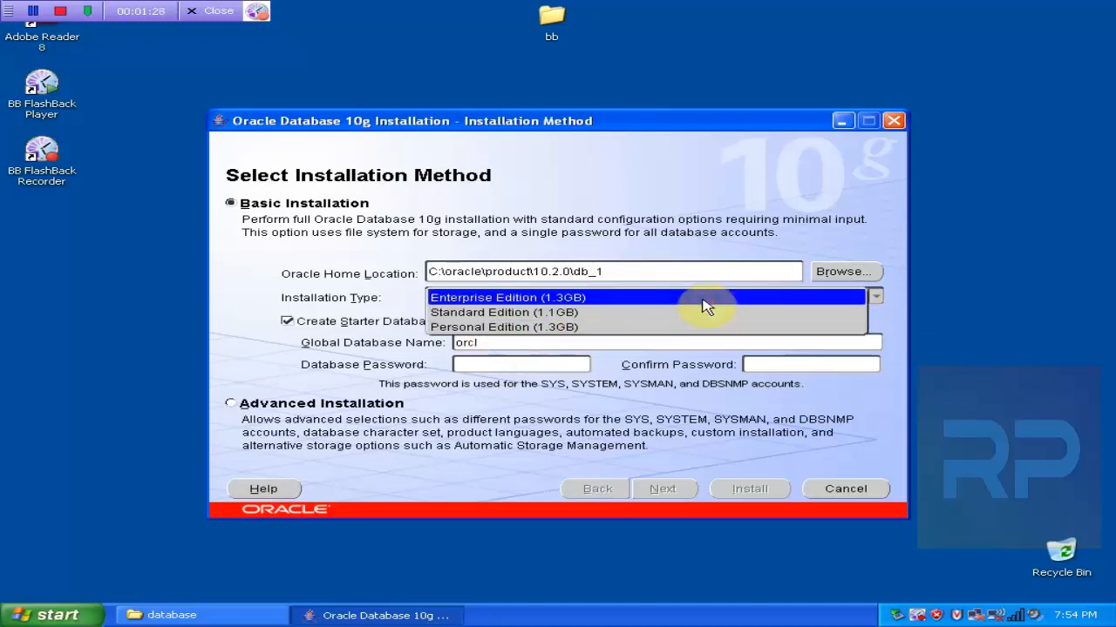
{"action": "left_click", "coordinate": [643, 313]}
{"action": "left_click", "coordinate": [619, 299]}
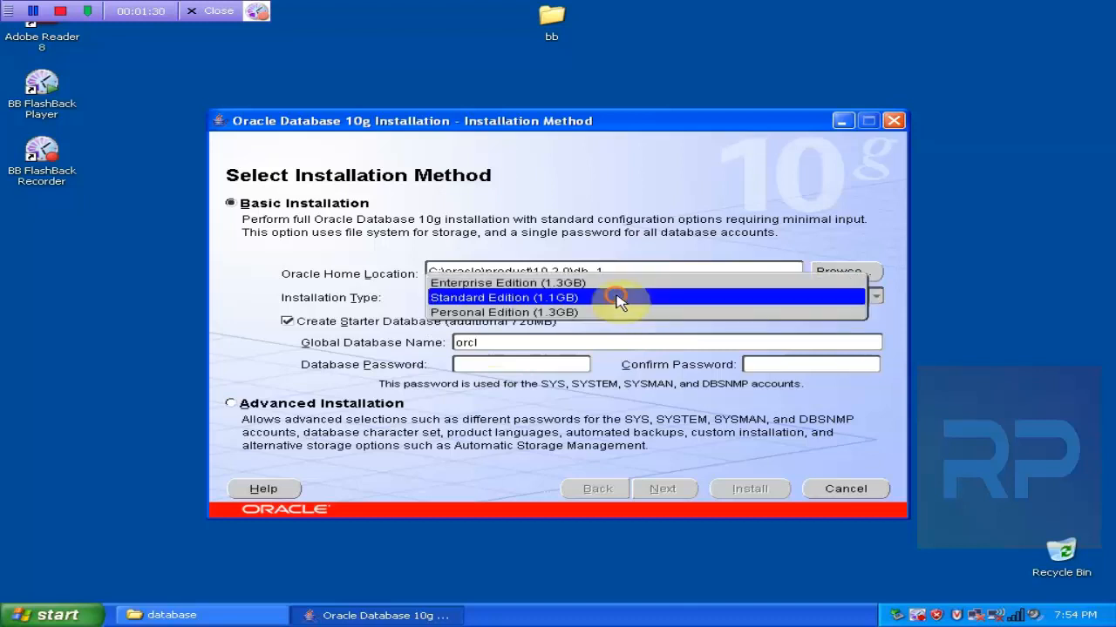
{"action": "left_click", "coordinate": [598, 314]}
{"action": "left_click", "coordinate": [589, 298]}
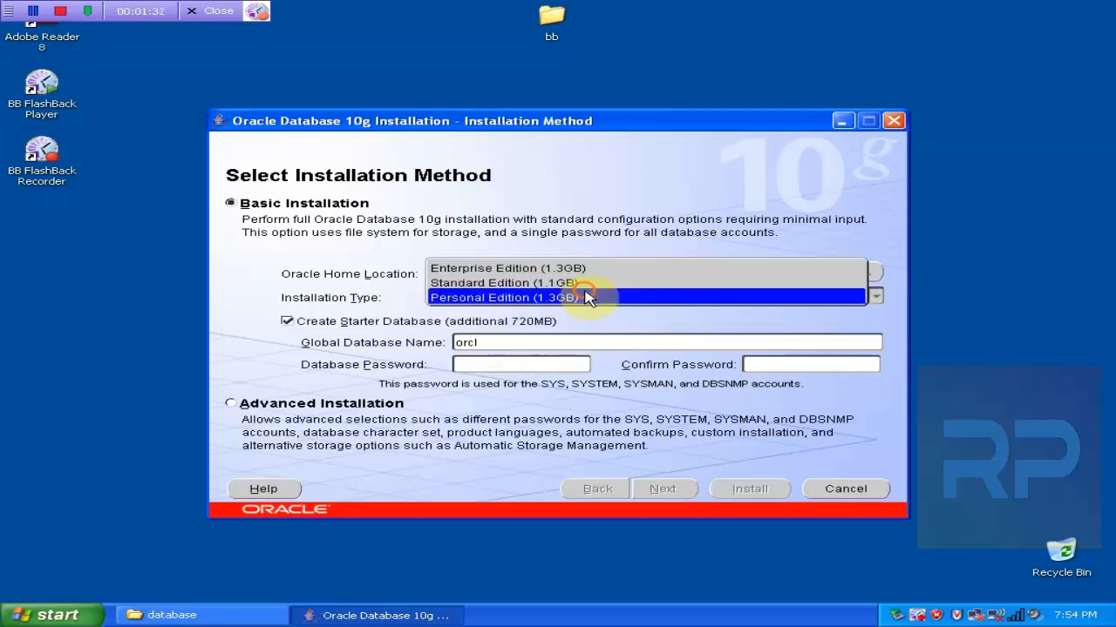
{"action": "left_click", "coordinate": [557, 269]}
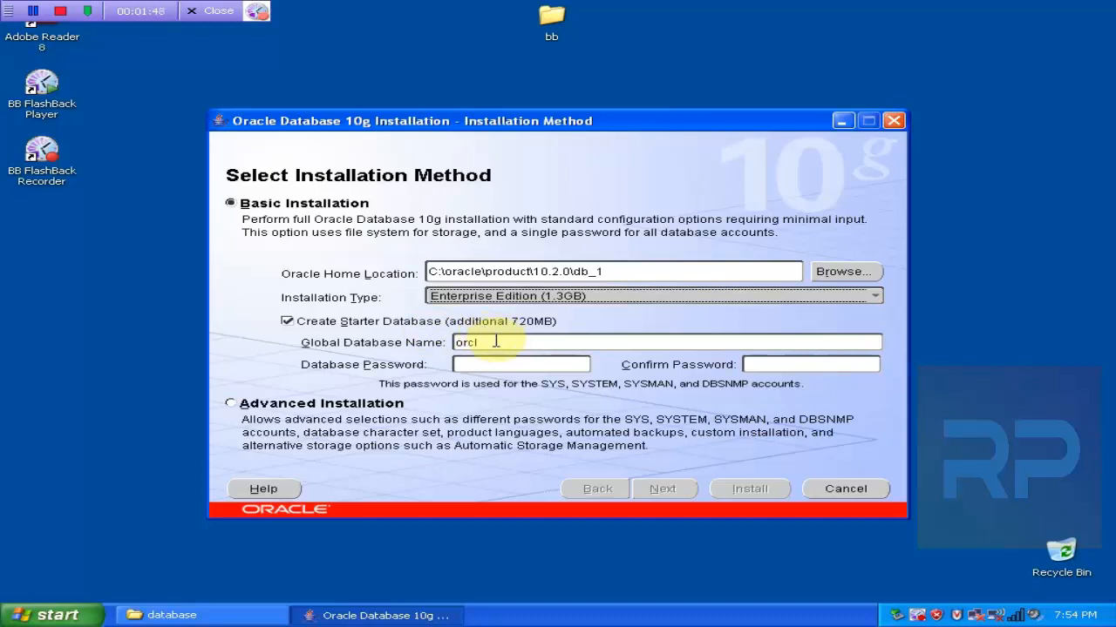
Enter the database password and its confirmation for the orcl starter database
{"action": "left_click_drag", "start_coordinate": [490, 340], "coordinate": [453, 342]}
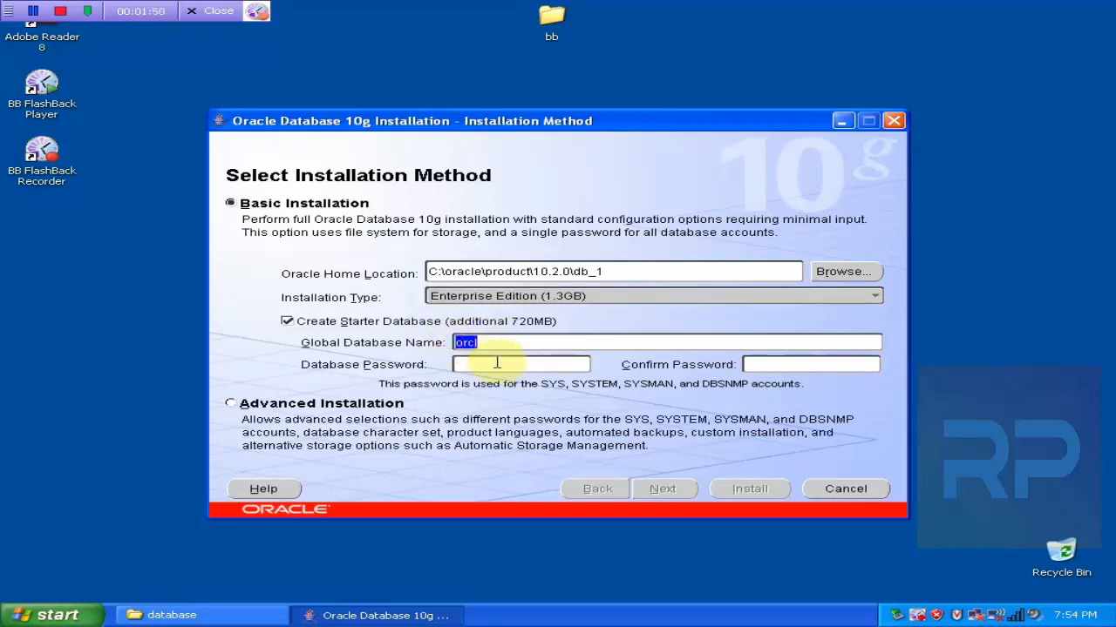
{"action": "left_click", "coordinate": [495, 362]}
{"action": "type", "text": "***********"}
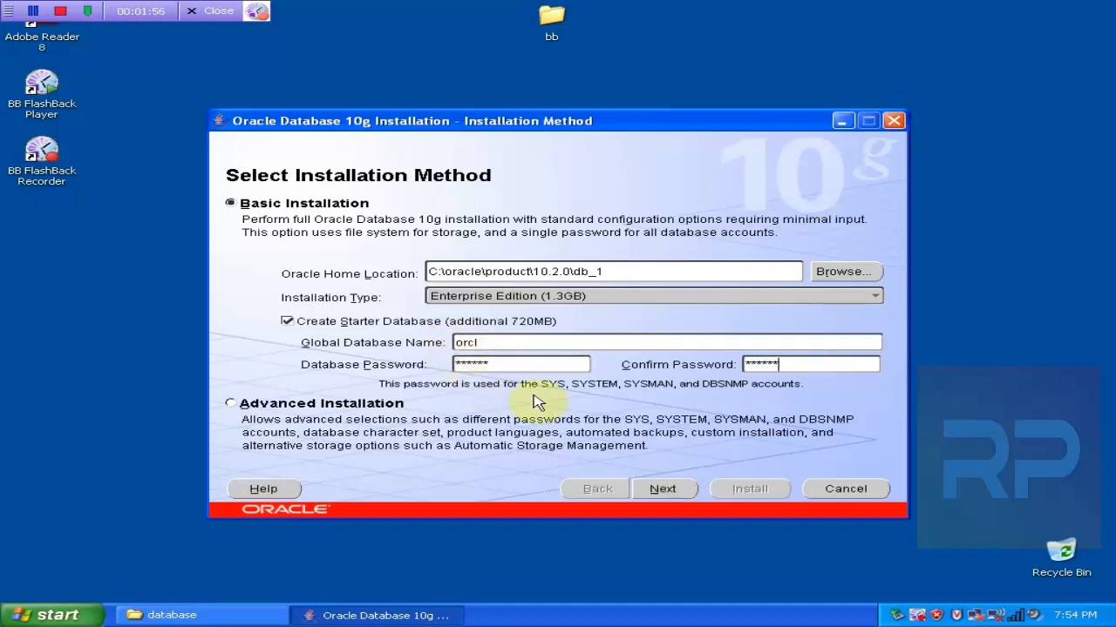
{"action": "double_click", "coordinate": [499, 364]}
{"action": "left_click", "coordinate": [510, 343]}
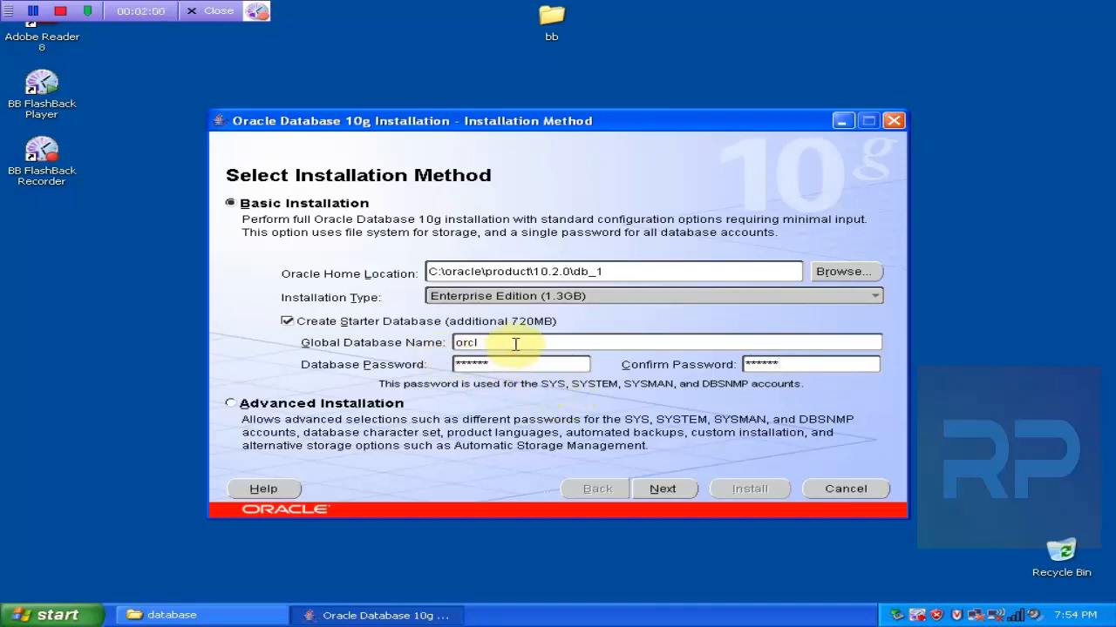
{"action": "left_click_drag", "start_coordinate": [485, 342], "coordinate": [453, 345]}
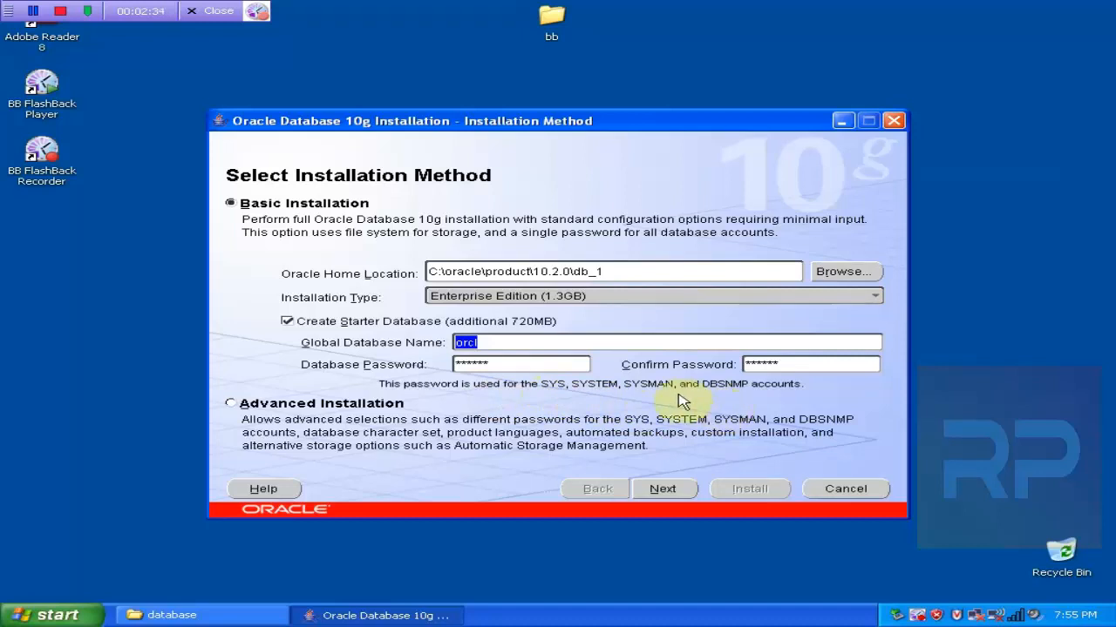
Keep the starter database creation option enabled and continue to the product-specific prerequisite checks
{"action": "left_click", "coordinate": [289, 322]}
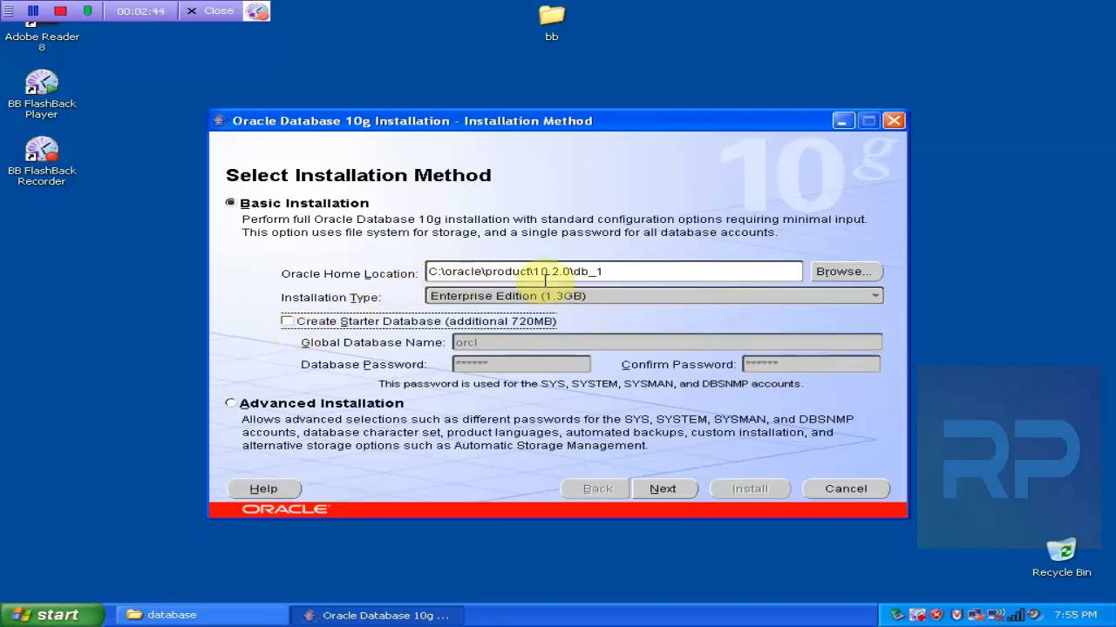
{"action": "left_click", "coordinate": [288, 322]}
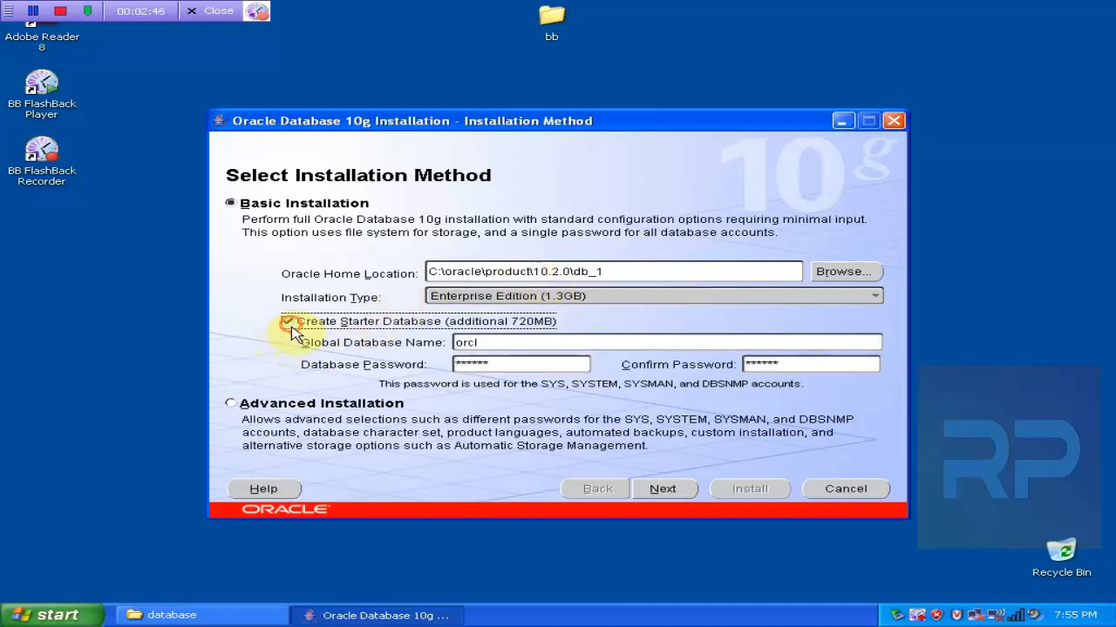
{"action": "left_click", "coordinate": [664, 490]}
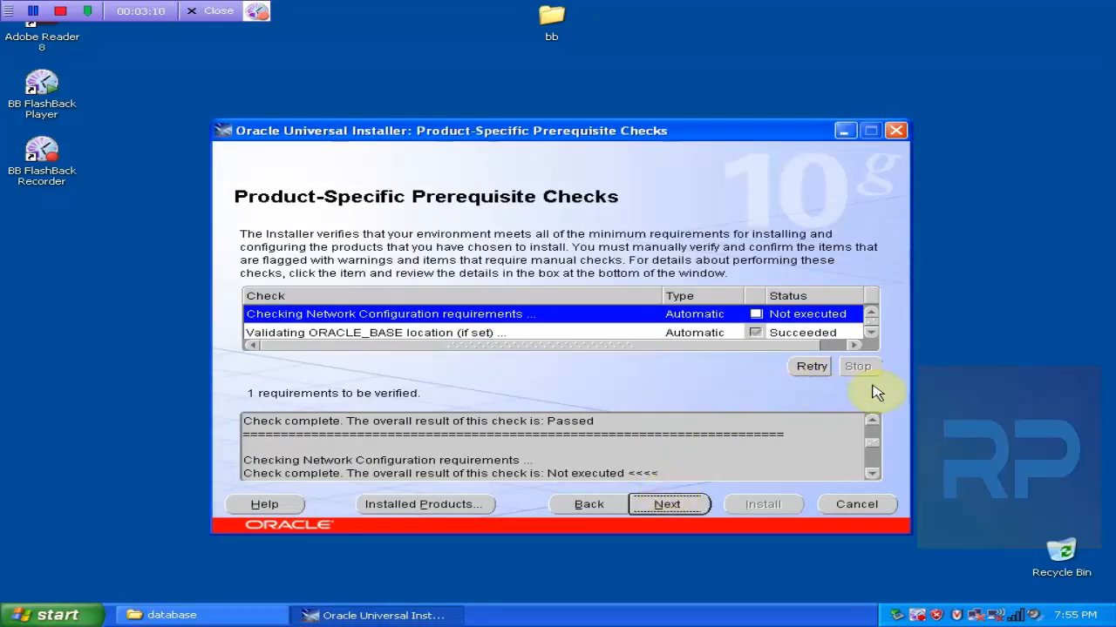
Examine the status of every prerequisite check in the list, from network configuration to Oracle Home incompatibilities
{"action": "left_click", "coordinate": [871, 332]}
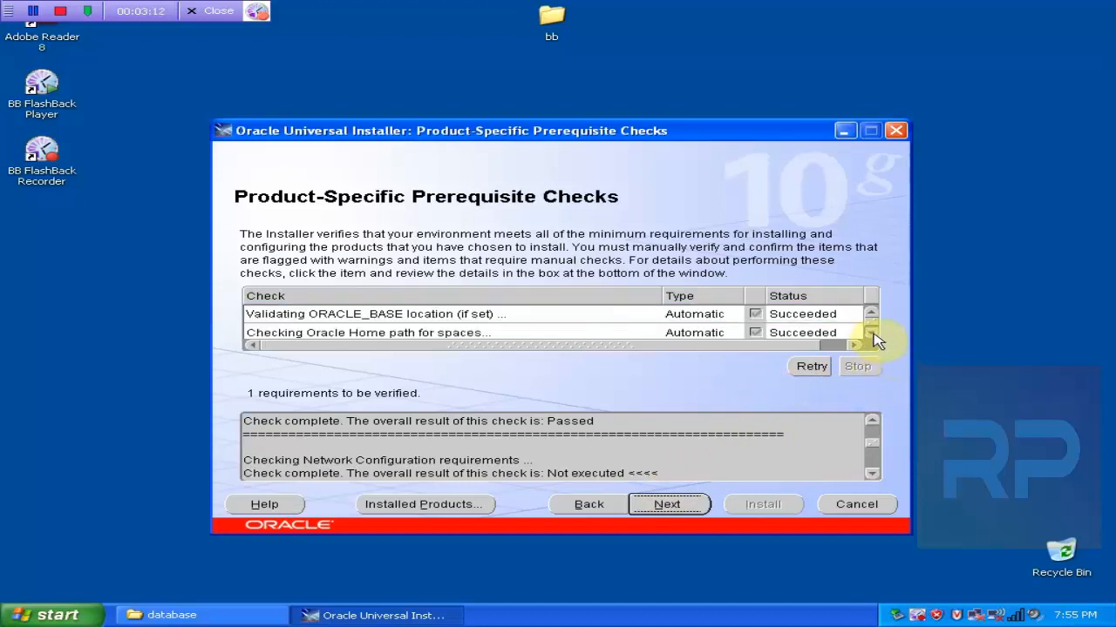
{"action": "left_click", "coordinate": [870, 332]}
{"action": "left_click", "coordinate": [870, 332]}
{"action": "left_click", "coordinate": [871, 332]}
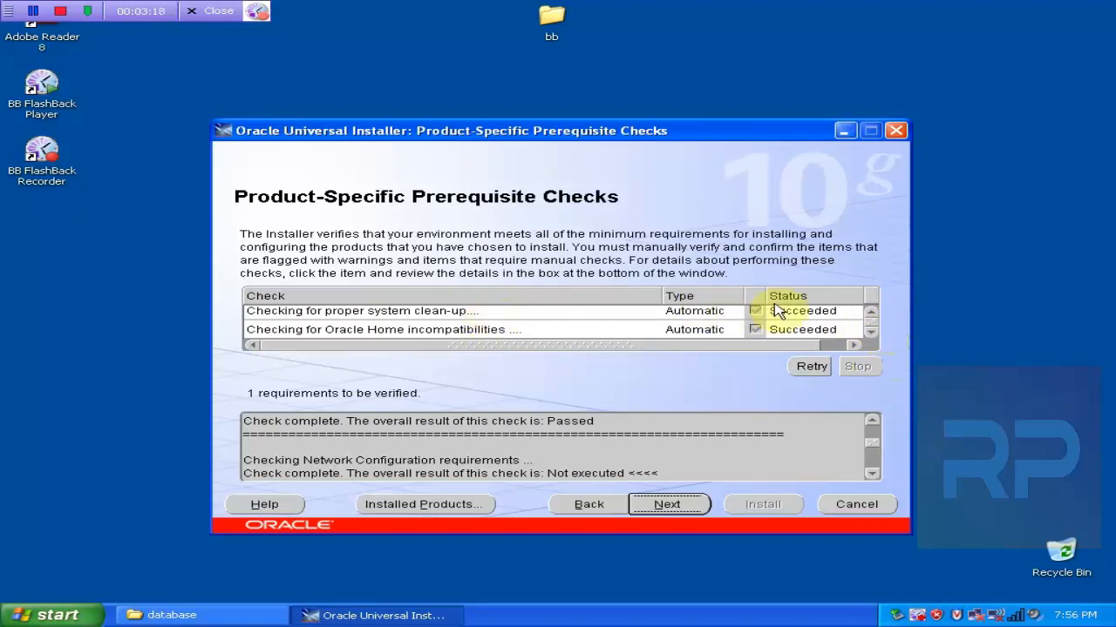
{"action": "left_click", "coordinate": [871, 312]}
{"action": "left_click", "coordinate": [872, 312]}
{"action": "left_click", "coordinate": [872, 312]}
{"action": "left_click", "coordinate": [872, 312]}
{"action": "left_click", "coordinate": [872, 312]}
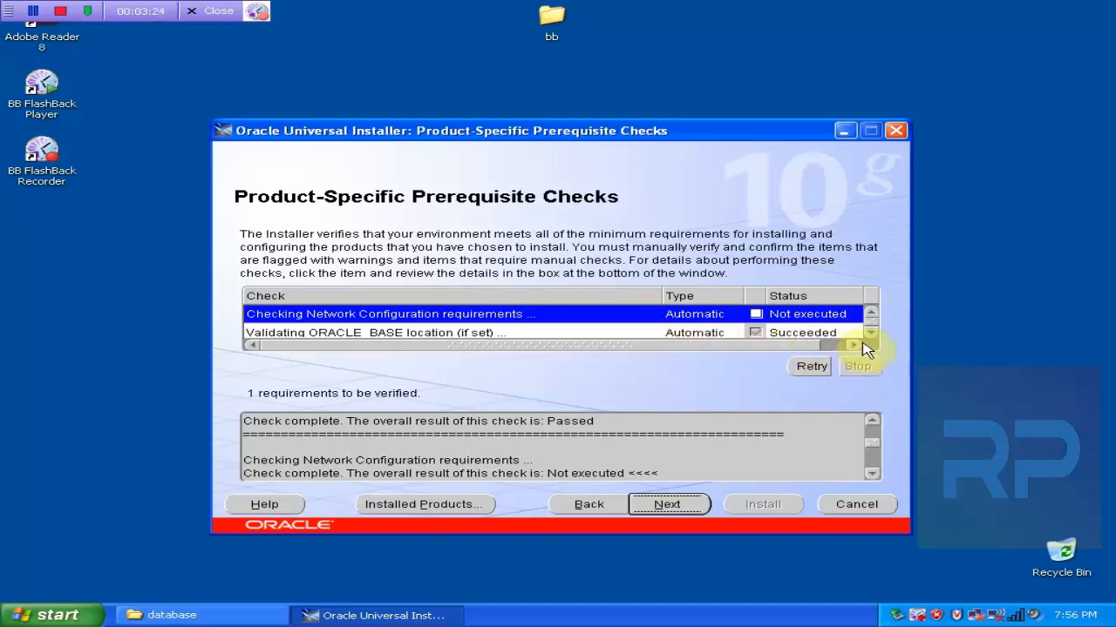
{"action": "left_click", "coordinate": [871, 333]}
{"action": "left_click", "coordinate": [872, 336]}
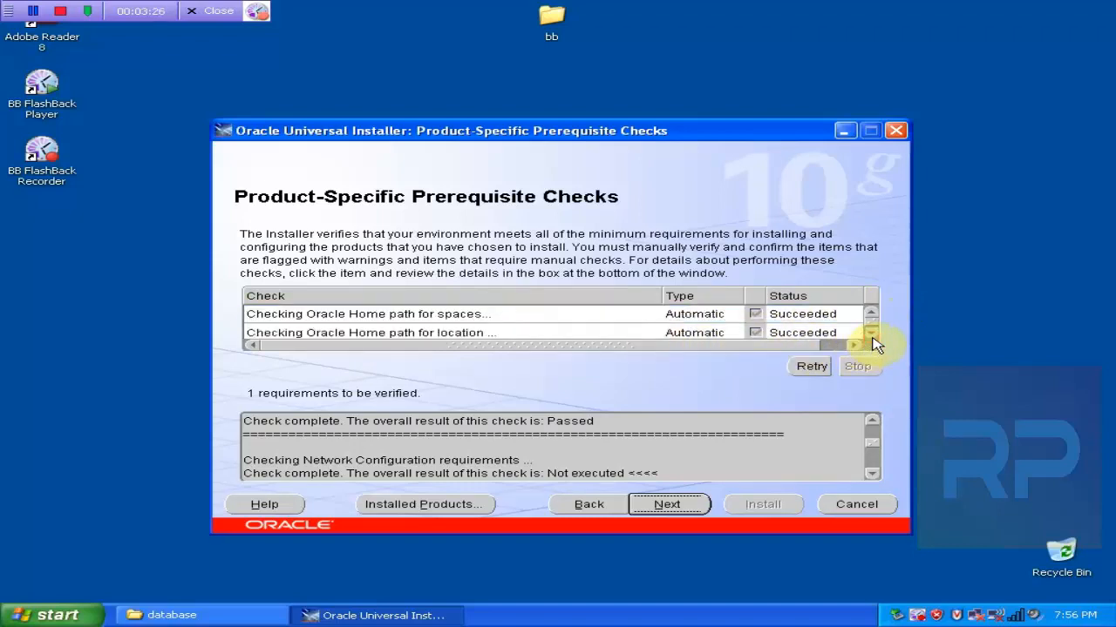
{"action": "left_click", "coordinate": [872, 336]}
{"action": "left_click", "coordinate": [872, 336]}
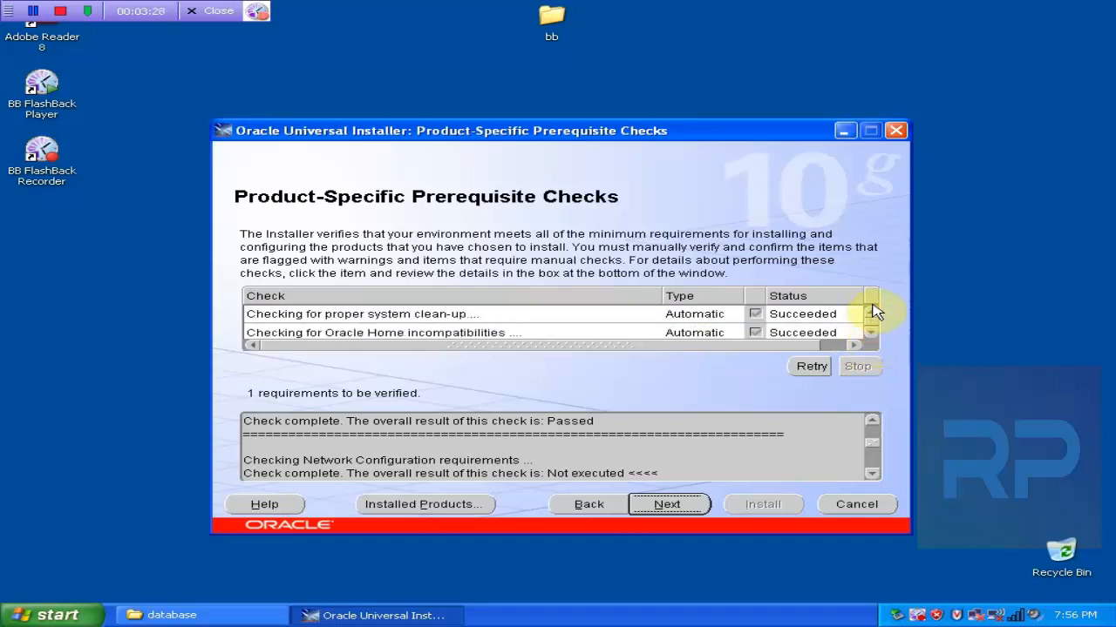
{"action": "left_click", "coordinate": [871, 313]}
{"action": "left_click", "coordinate": [871, 313]}
{"action": "left_click", "coordinate": [871, 313]}
{"action": "left_click", "coordinate": [872, 310]}
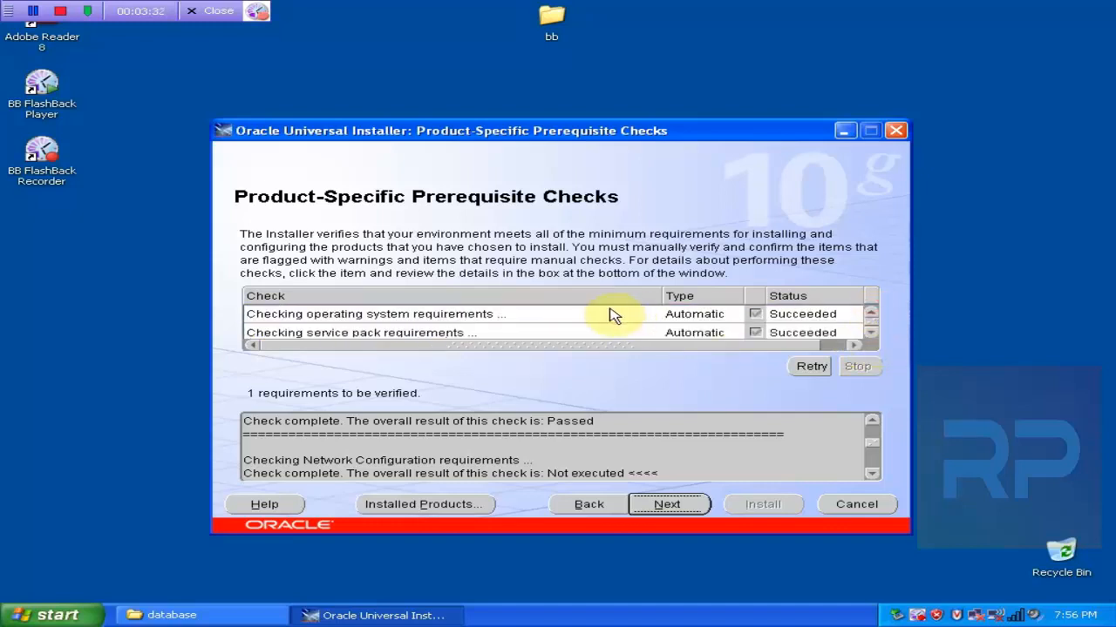
{"action": "left_click", "coordinate": [870, 333]}
{"action": "left_click", "coordinate": [871, 333]}
{"action": "left_click", "coordinate": [870, 333]}
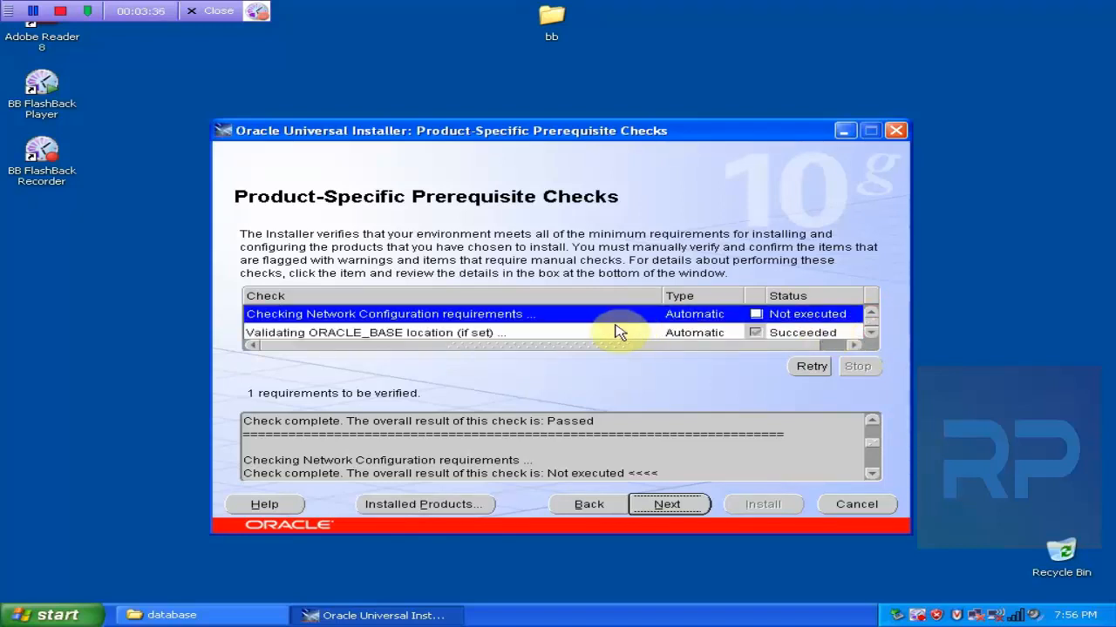
Mark the network configuration requirements check as user verified and rerun the prerequisite checks
{"action": "left_click", "coordinate": [757, 316]}
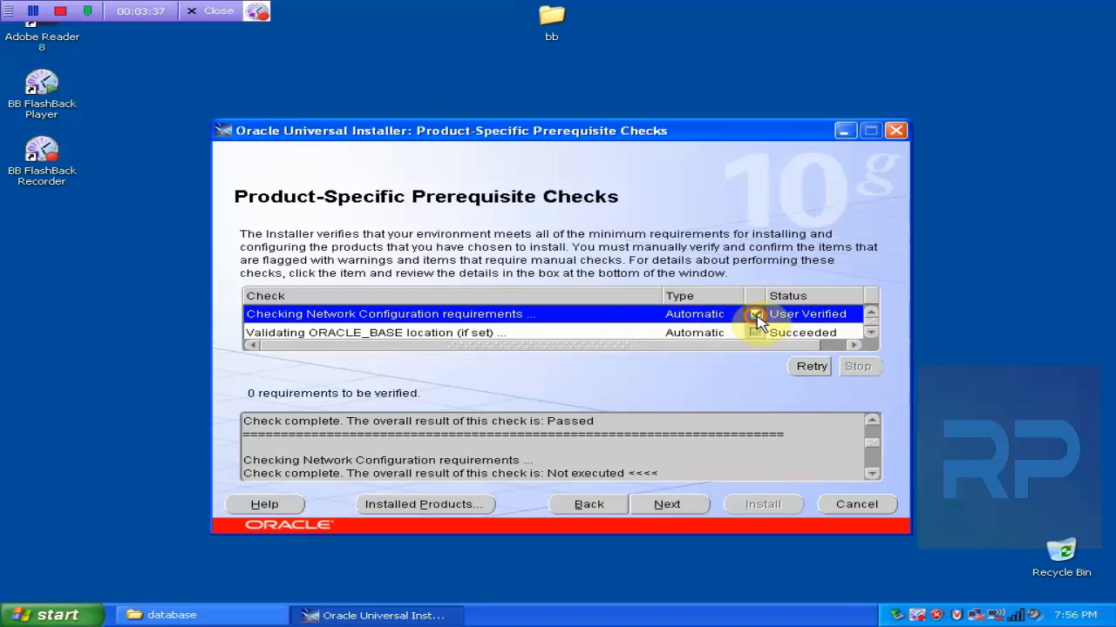
{"action": "left_click", "coordinate": [823, 369]}
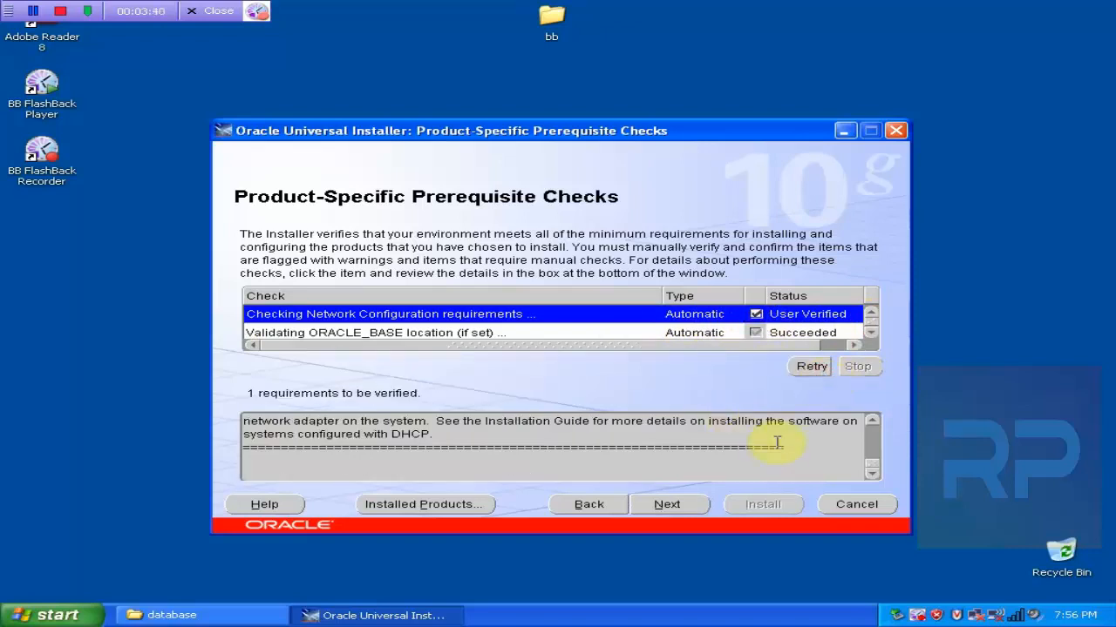
{"action": "left_click", "coordinate": [871, 421]}
{"action": "left_click", "coordinate": [872, 421]}
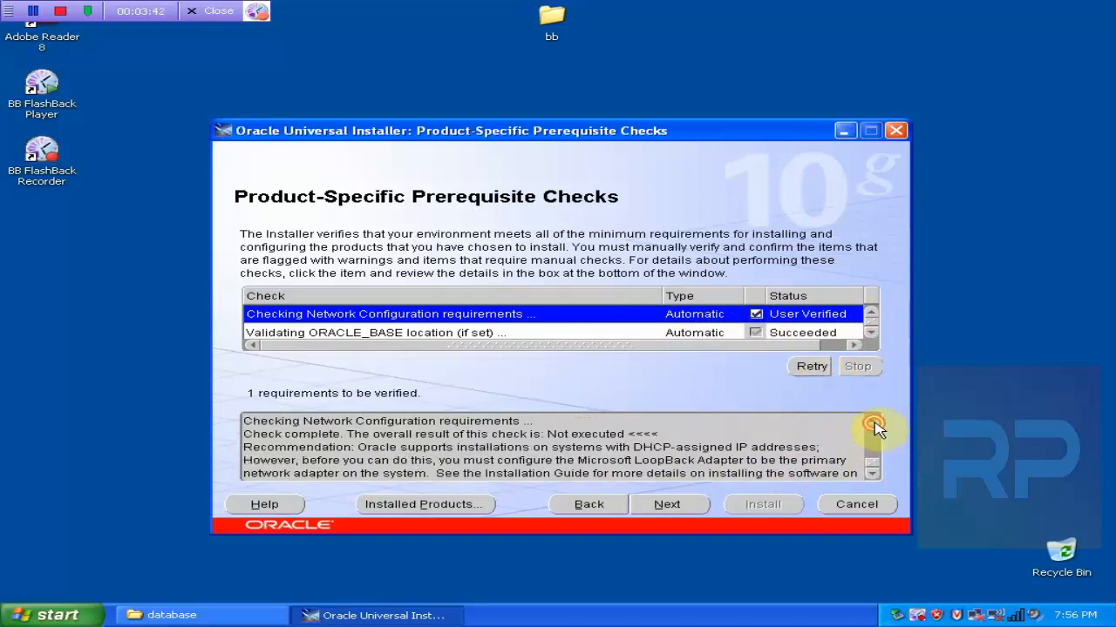
{"action": "left_click", "coordinate": [872, 422]}
{"action": "left_click", "coordinate": [871, 422]}
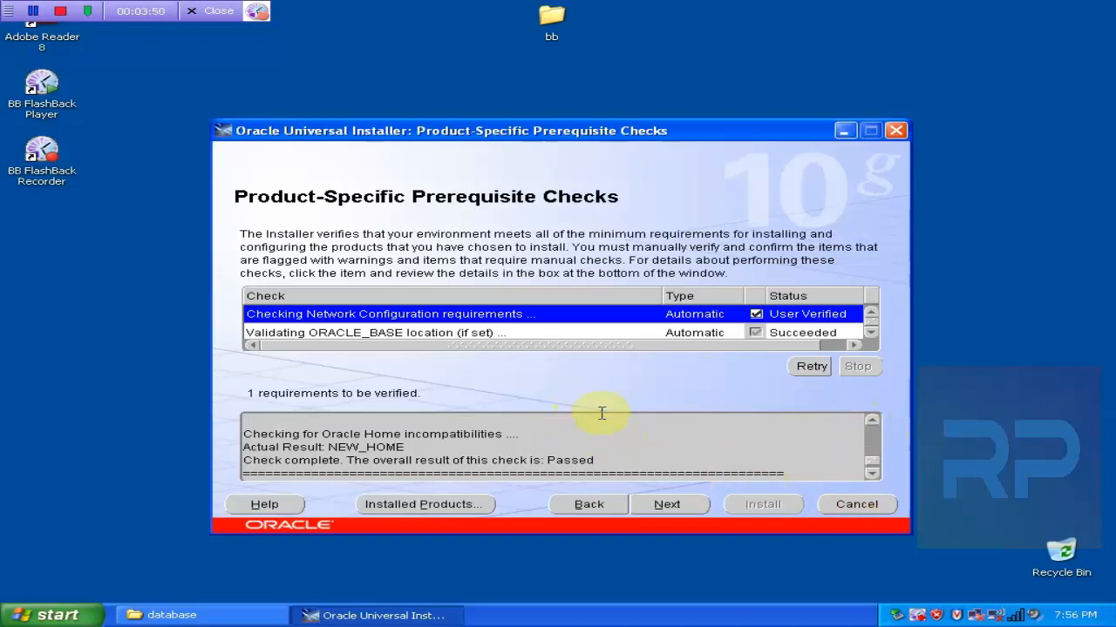
Continue to the installation summary and look through its space requirements and list of new installations
{"action": "left_click", "coordinate": [672, 504]}
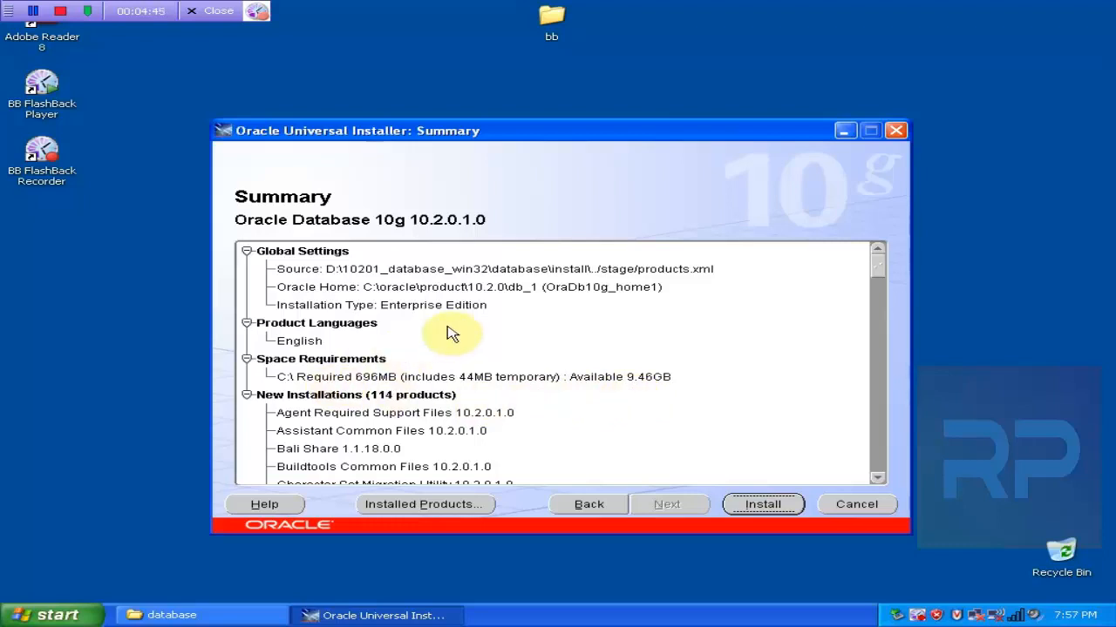
{"action": "left_click_drag", "start_coordinate": [878, 270], "coordinate": [909, 241]}
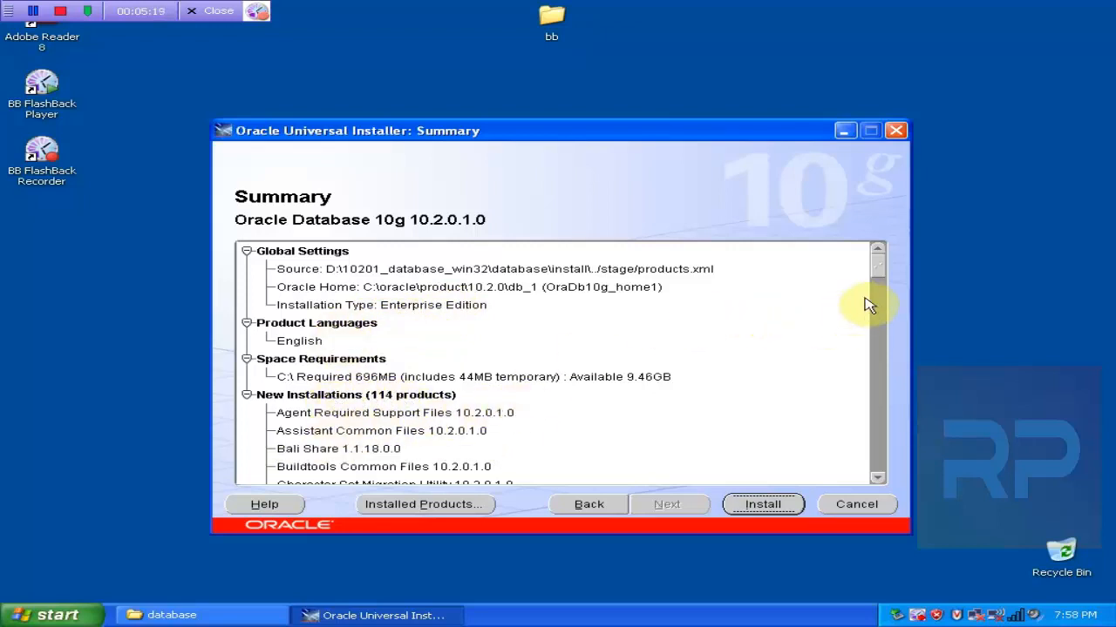
{"action": "mouse_move", "coordinate": [881, 267]}
{"action": "left_mouse_down"}
{"action": "mouse_move", "coordinate": [939, 298]}
{"action": "mouse_move", "coordinate": [864, 364]}
{"action": "mouse_move", "coordinate": [866, 381]}
{"action": "mouse_move", "coordinate": [843, 404]}
{"action": "mouse_move", "coordinate": [851, 479]}
{"action": "mouse_move", "coordinate": [889, 274]}
{"action": "mouse_move", "coordinate": [891, 301]}
{"action": "mouse_move", "coordinate": [893, 285]}
{"action": "left_mouse_up"}
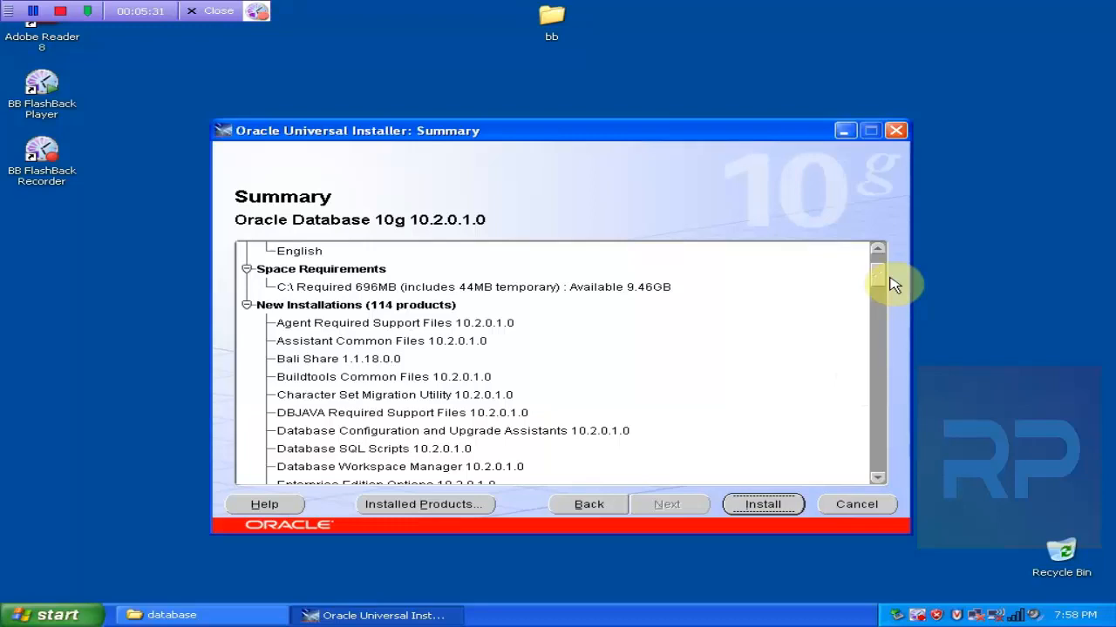
Review the Database Configuration and Upgrade Assistants entry and neighbouring products in the installation summary, and start the installation
{"action": "mouse_move", "coordinate": [893, 285]}
{"action": "left_mouse_down"}
{"action": "mouse_move", "coordinate": [868, 439]}
{"action": "mouse_move", "coordinate": [879, 486]}
{"action": "mouse_move", "coordinate": [903, 305]}
{"action": "left_mouse_up"}
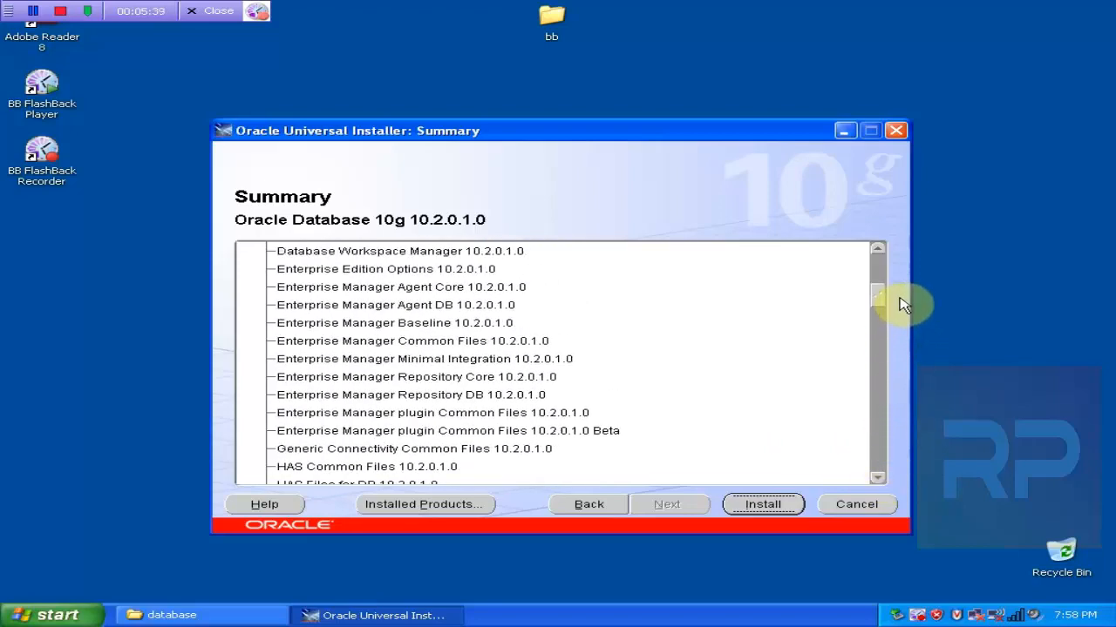
{"action": "left_click_drag", "start_coordinate": [903, 305], "coordinate": [903, 295]}
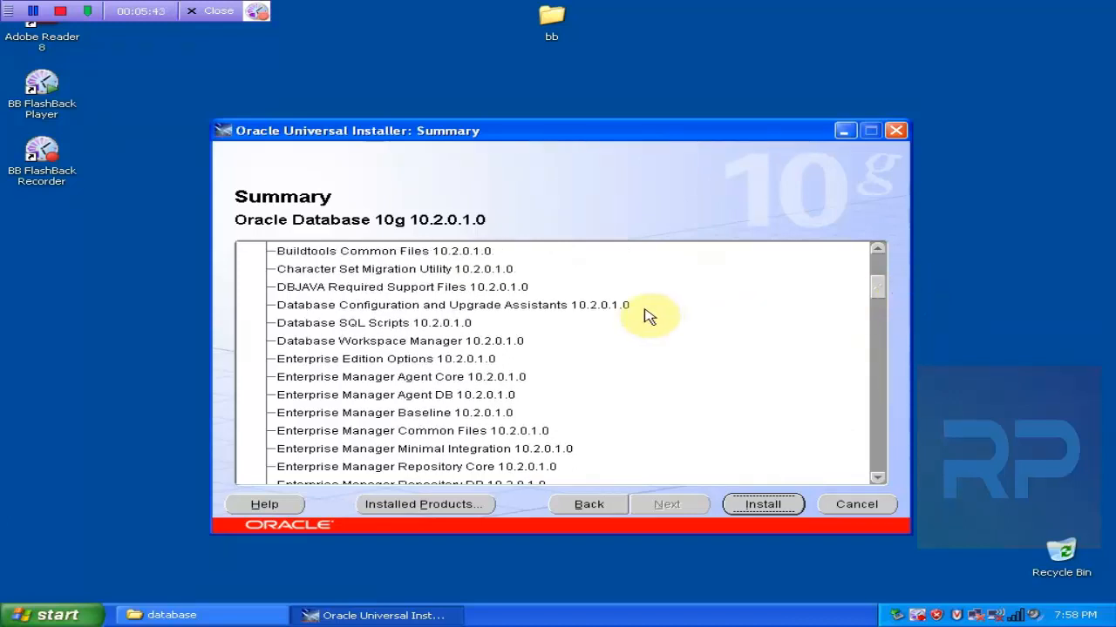
{"action": "left_click", "coordinate": [373, 309]}
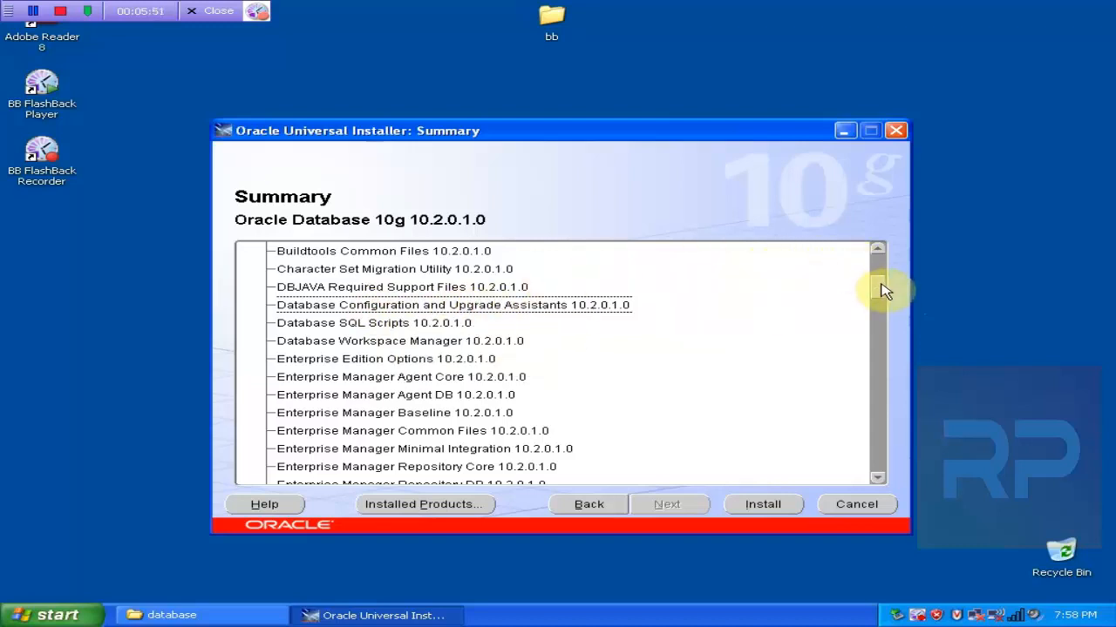
{"action": "left_click_drag", "start_coordinate": [880, 285], "coordinate": [887, 268]}
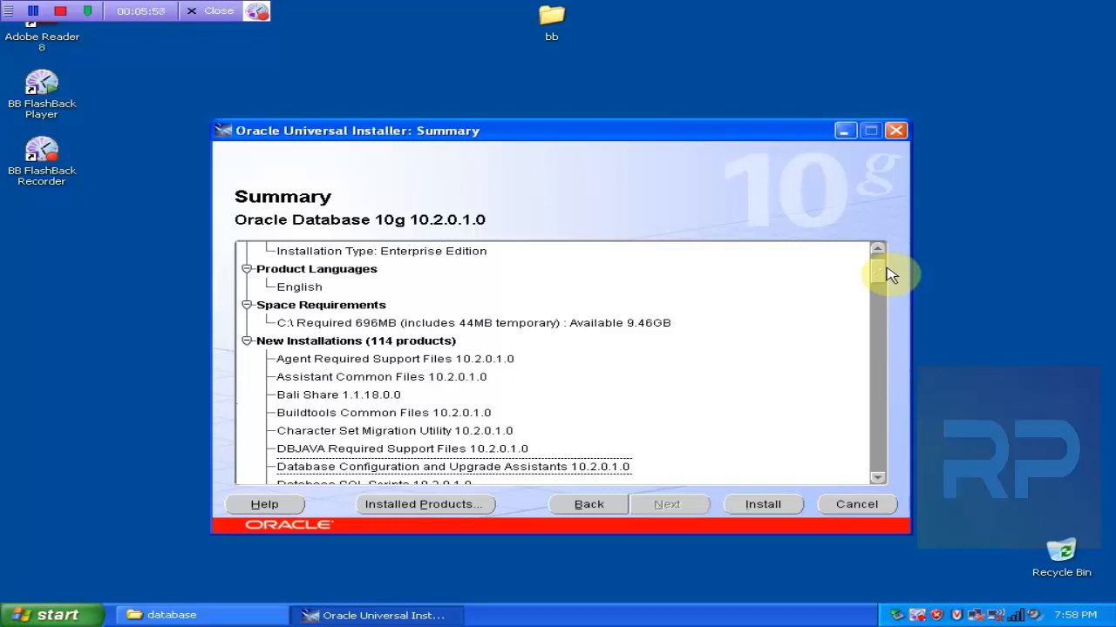
{"action": "left_click", "coordinate": [780, 514]}
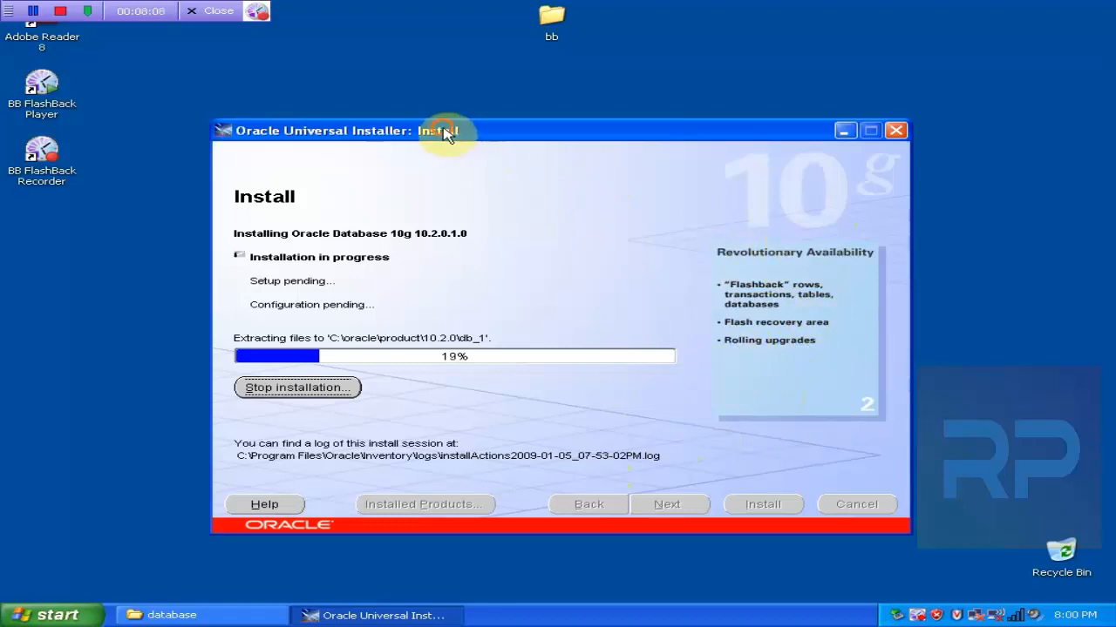
{"action": "left_click_drag", "start_coordinate": [443, 131], "coordinate": [471, 111]}
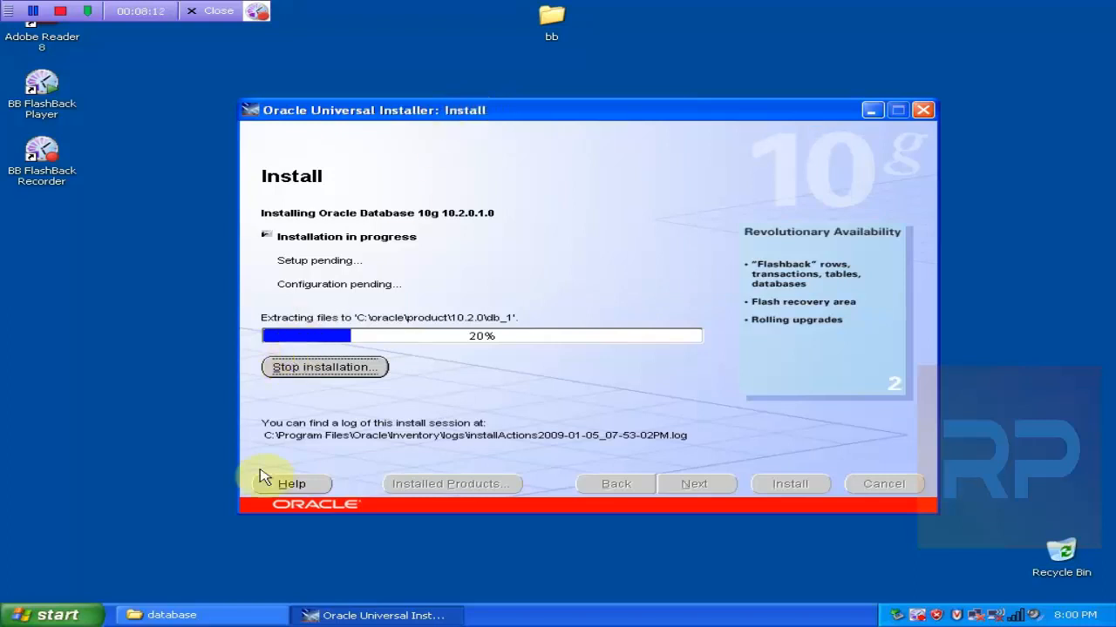
{"action": "left_click", "coordinate": [234, 616]}
{"action": "left_click", "coordinate": [390, 619]}
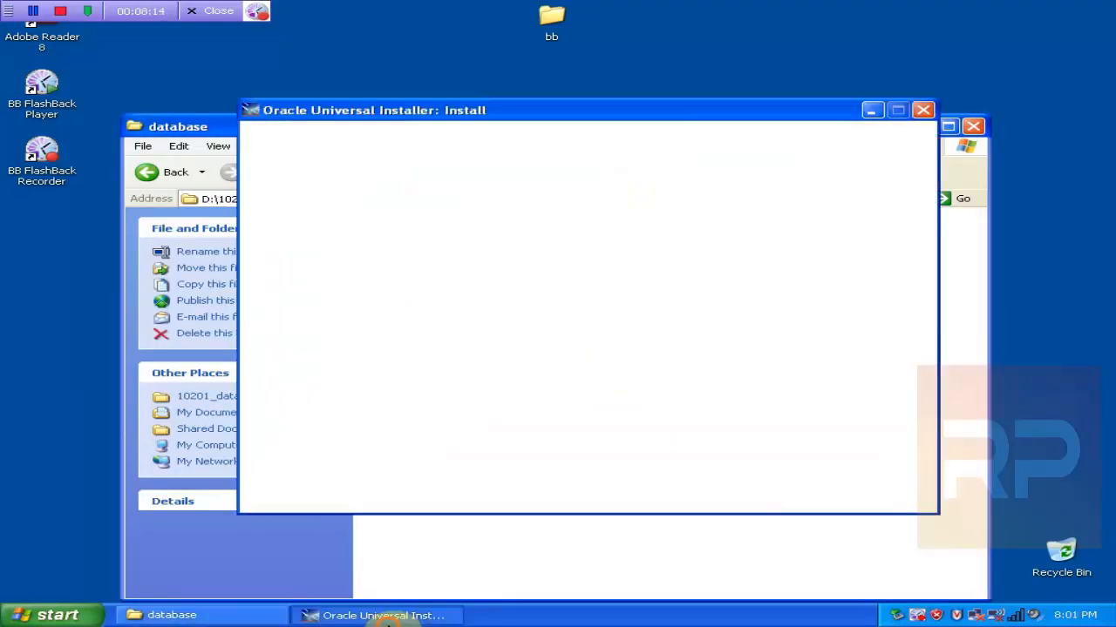
{"action": "left_click", "coordinate": [253, 621]}
{"action": "left_click", "coordinate": [316, 615]}
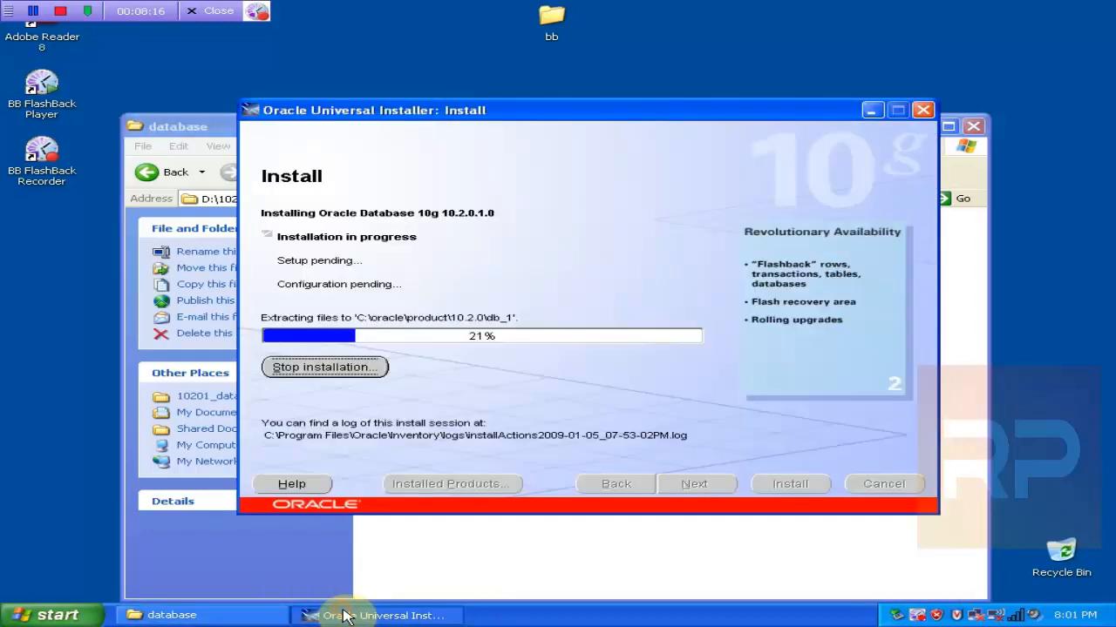
{"action": "left_click", "coordinate": [244, 621]}
{"action": "left_click", "coordinate": [354, 619]}
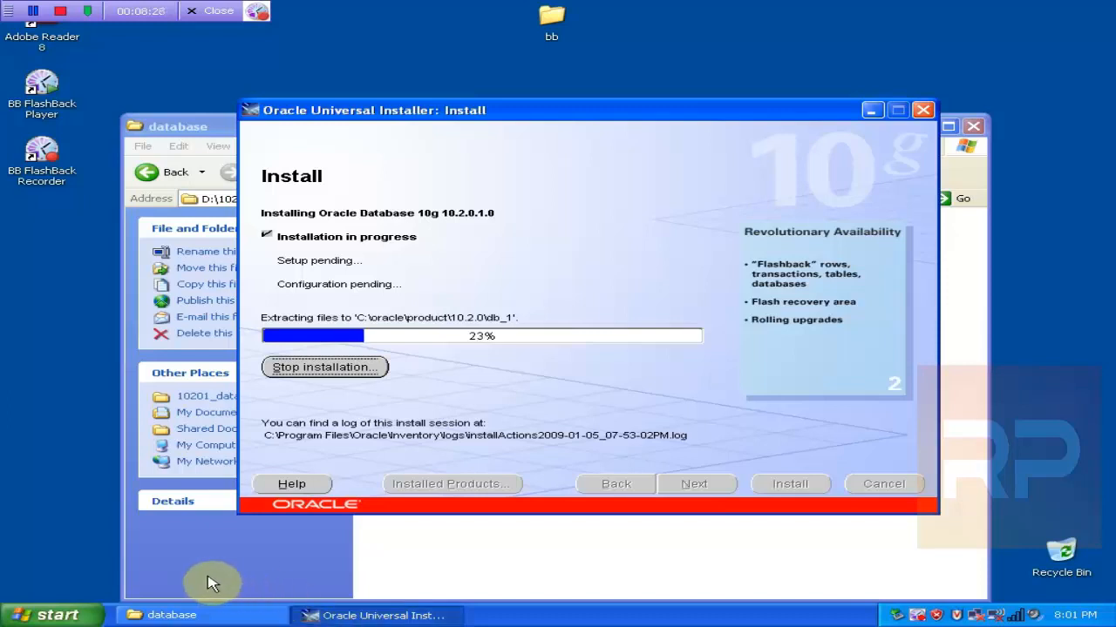
{"action": "left_click", "coordinate": [209, 614]}
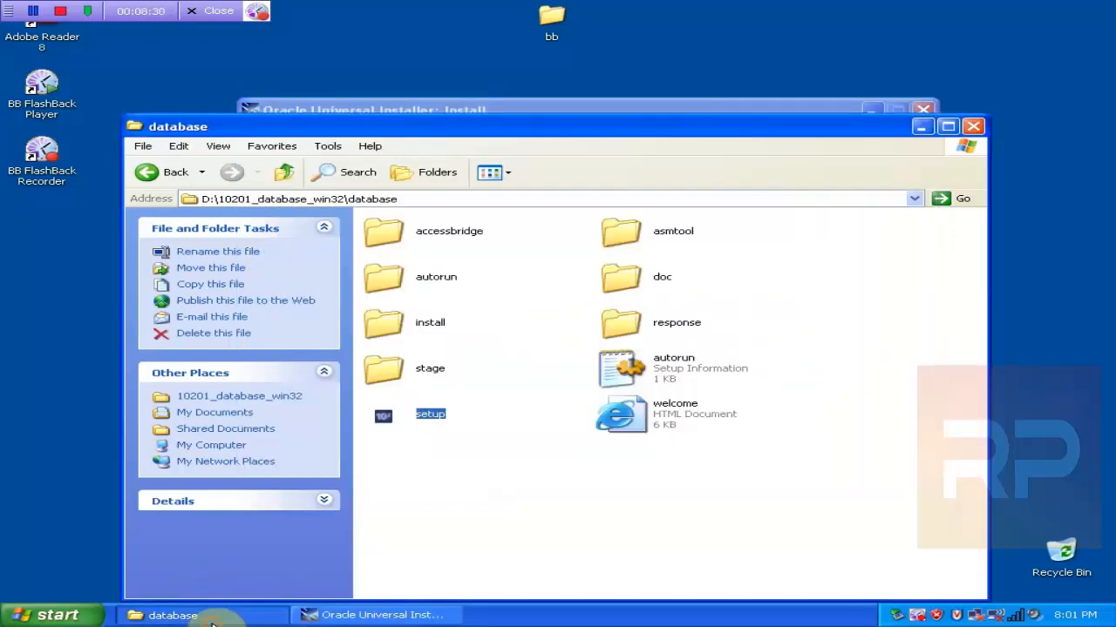
{"action": "left_click", "coordinate": [366, 616]}
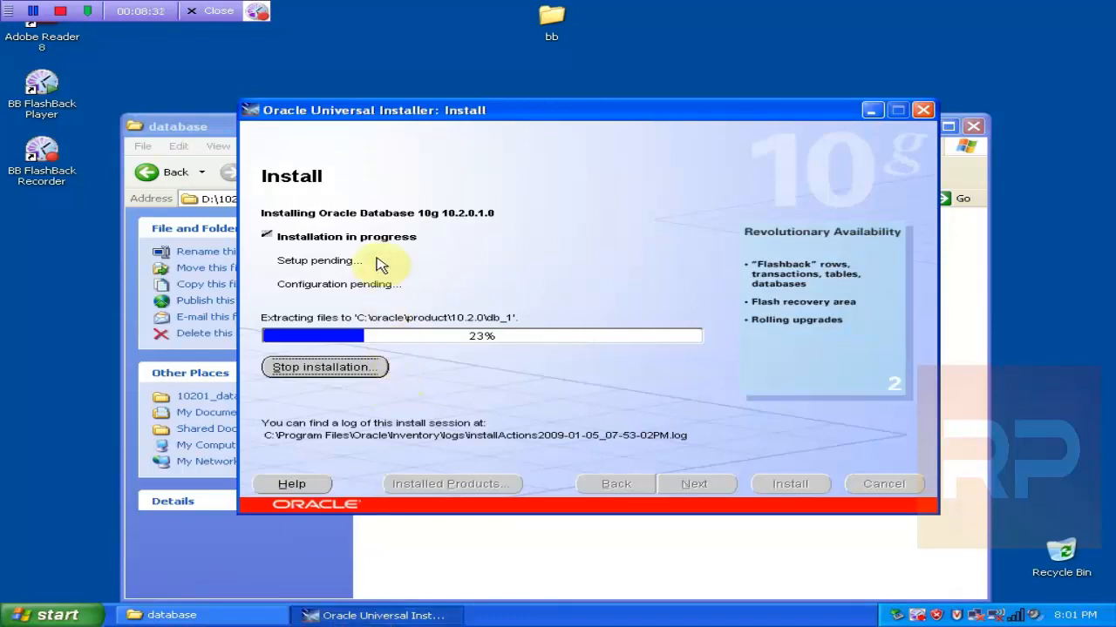
{"action": "left_click_drag", "start_coordinate": [362, 123], "coordinate": [348, 146]}
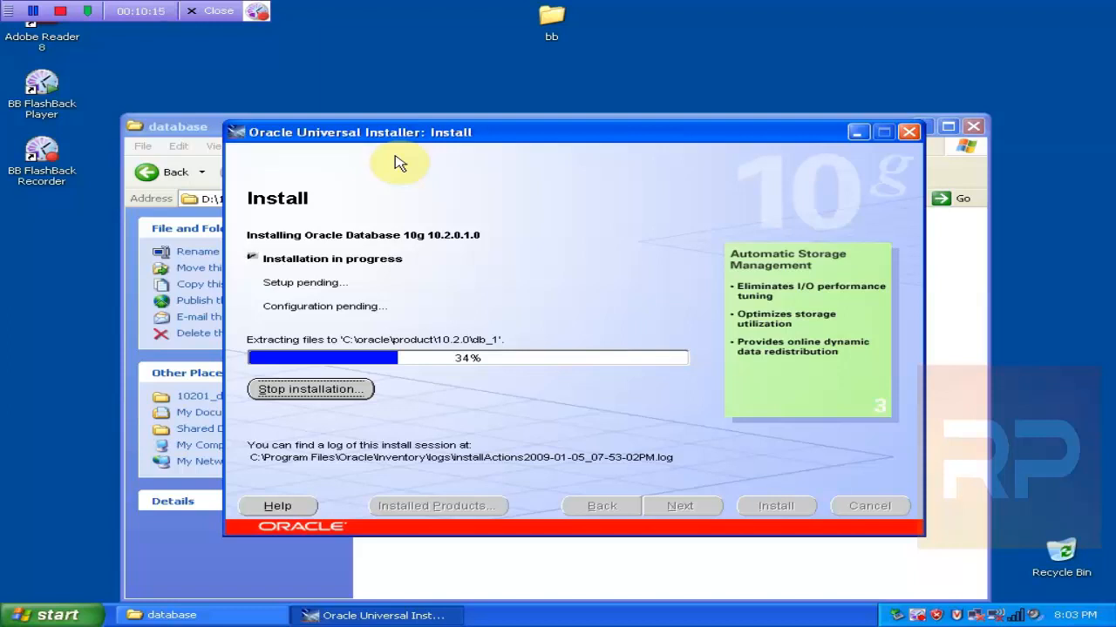
Switch to the Windows Explorer window of the database folder and open its response subfolder
{"action": "left_click", "coordinate": [471, 562]}
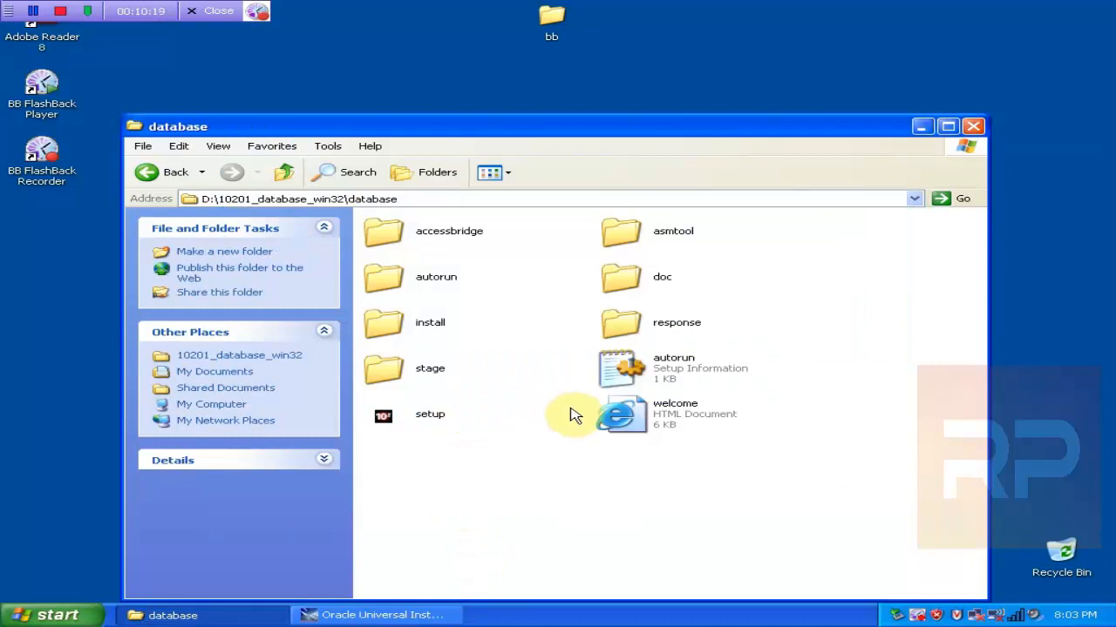
{"action": "left_click", "coordinate": [620, 328]}
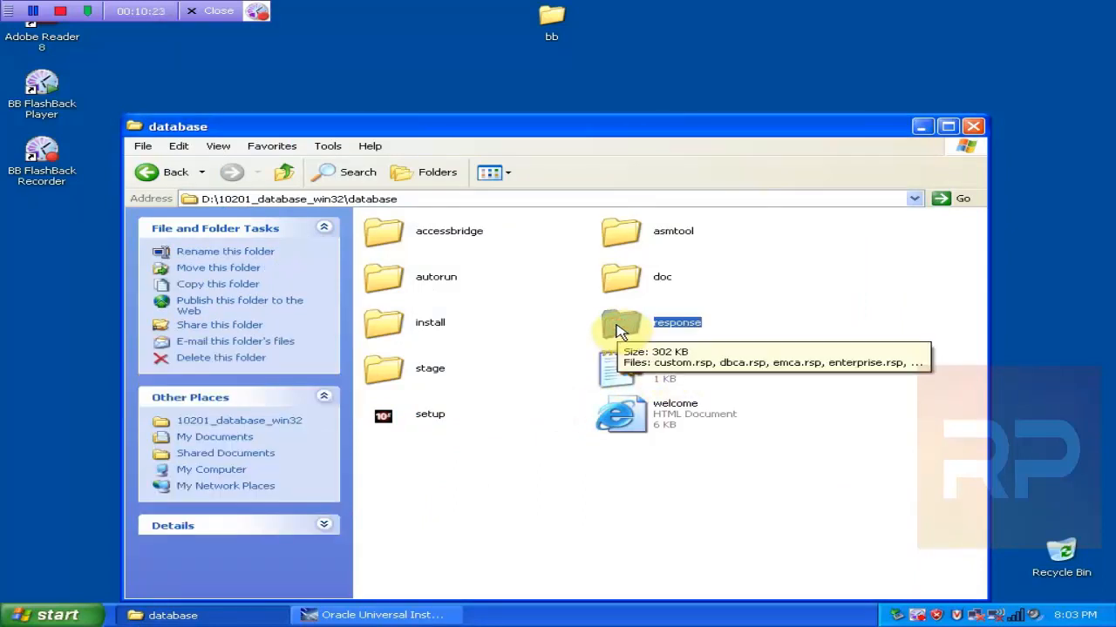
{"action": "double_click", "coordinate": [616, 332]}
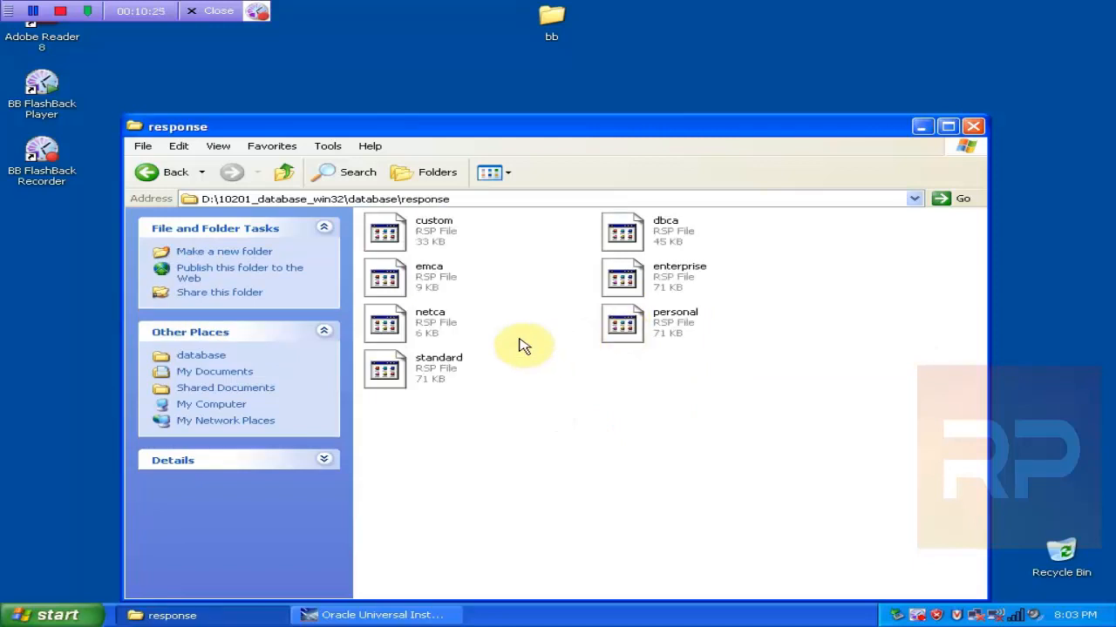
Look over the response files for each installation type, including custom, dbca, enterprise, personal and standard
{"action": "left_click", "coordinate": [647, 293]}
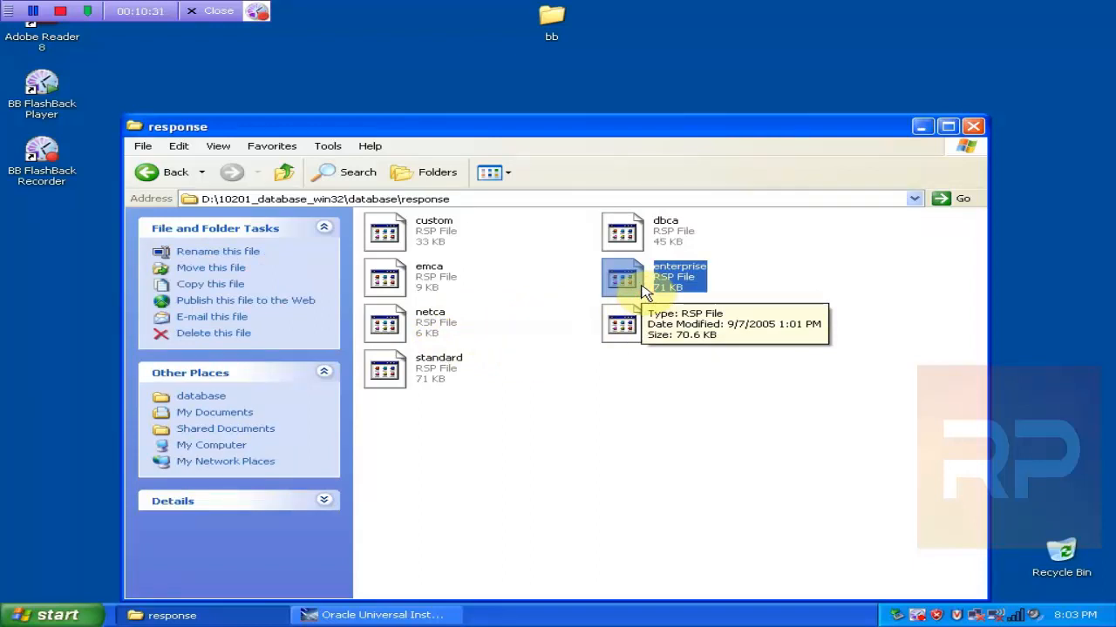
{"action": "left_click", "coordinate": [658, 245]}
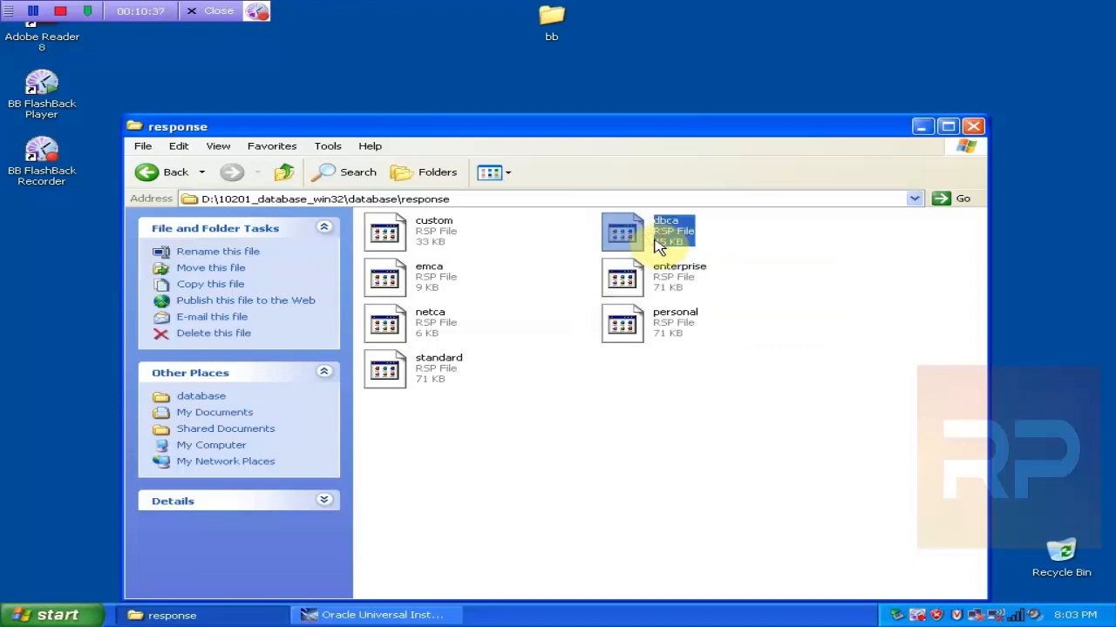
{"action": "left_click", "coordinate": [677, 281]}
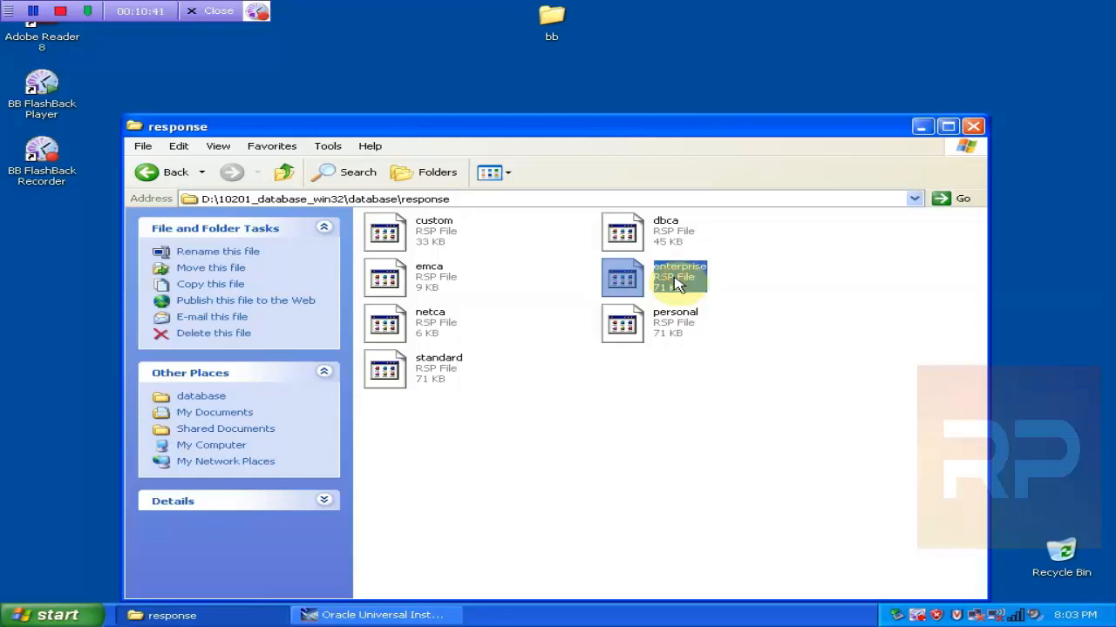
{"action": "left_click", "coordinate": [441, 373]}
{"action": "left_click", "coordinate": [680, 338]}
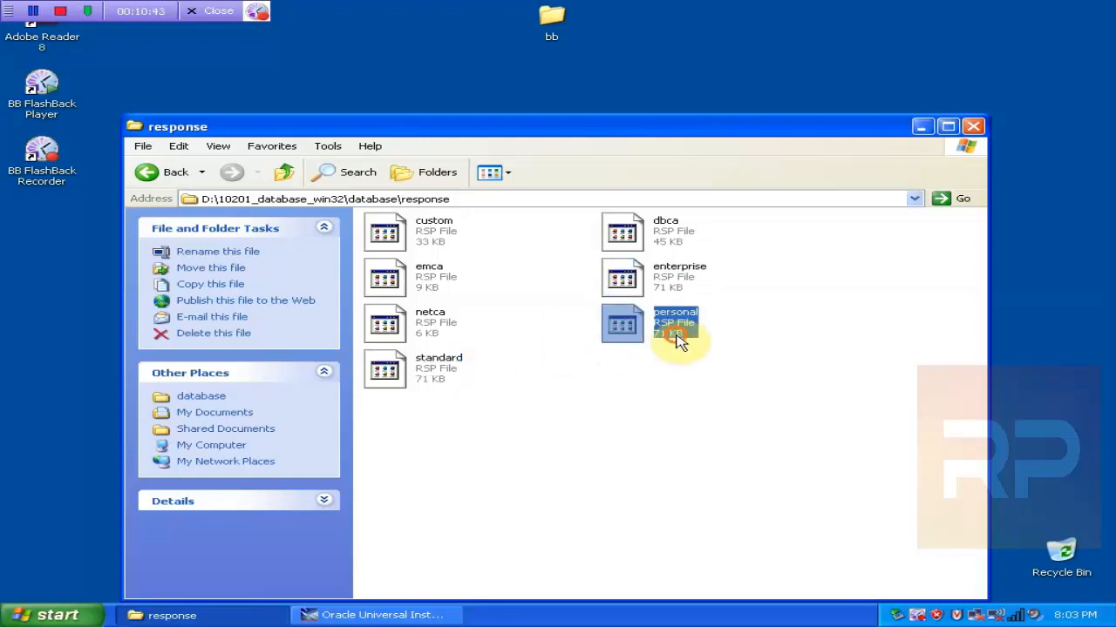
{"action": "left_click", "coordinate": [680, 290]}
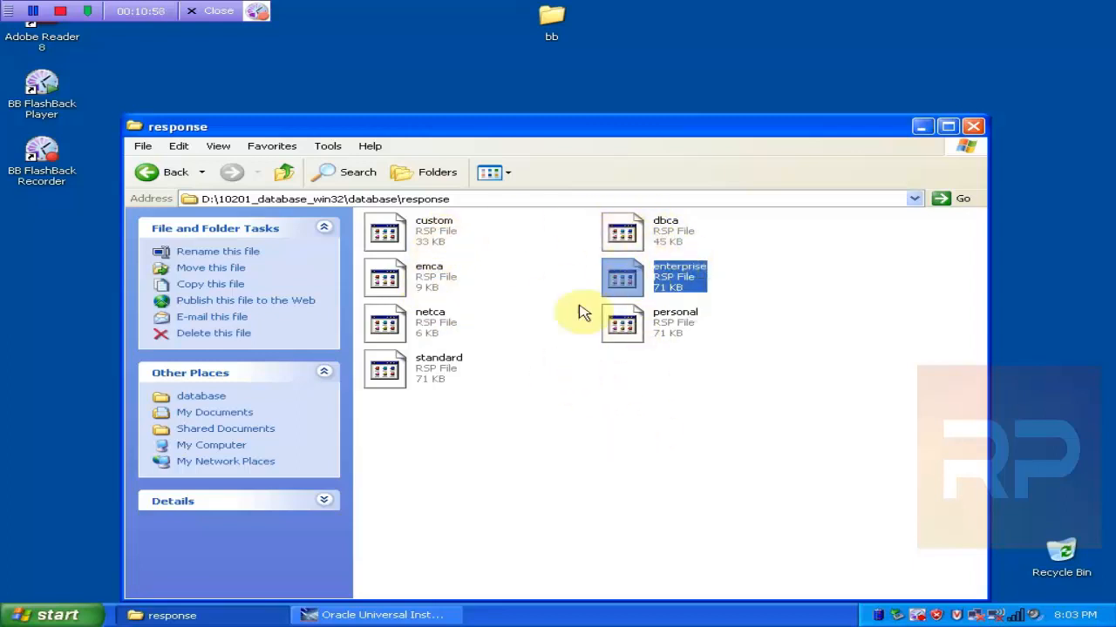
{"action": "left_click", "coordinate": [396, 229]}
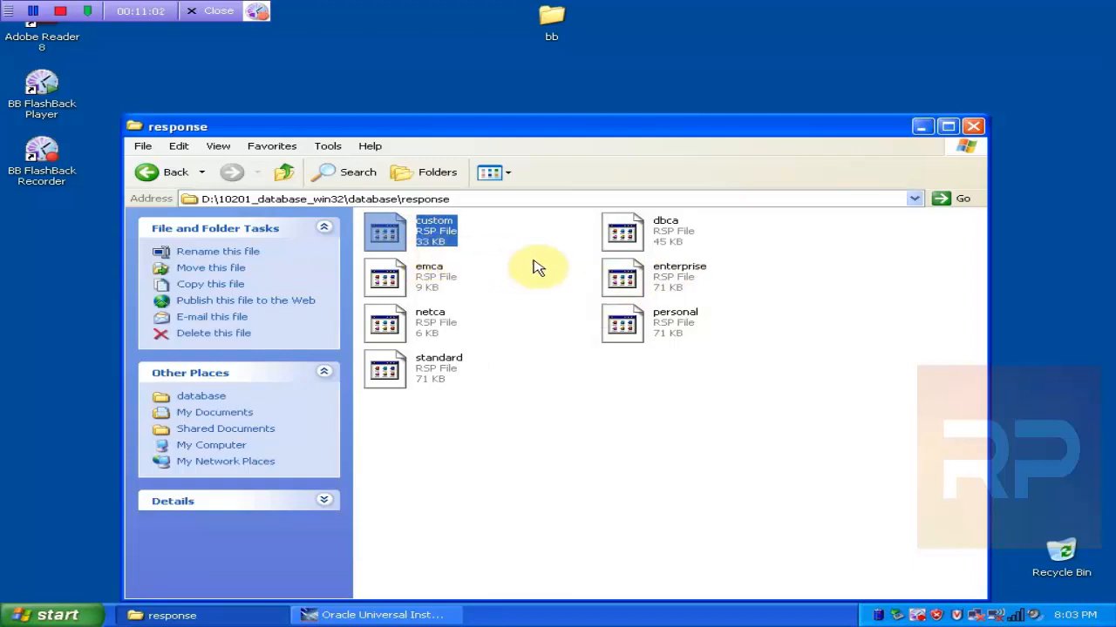
{"action": "left_click", "coordinate": [673, 279]}
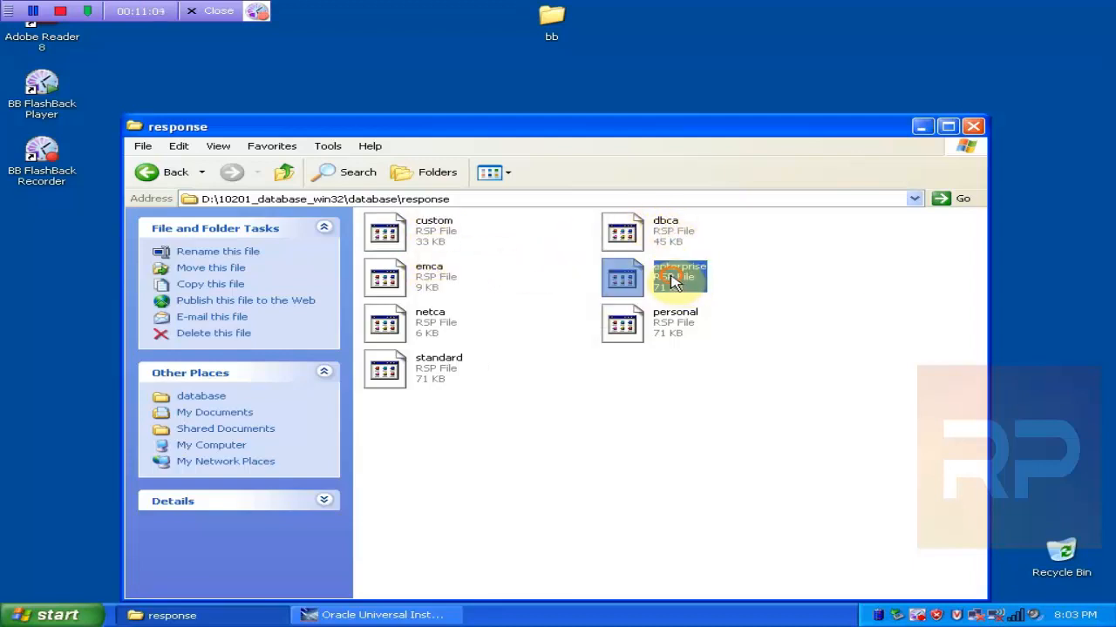
{"action": "left_click", "coordinate": [675, 327]}
{"action": "left_click", "coordinate": [412, 373]}
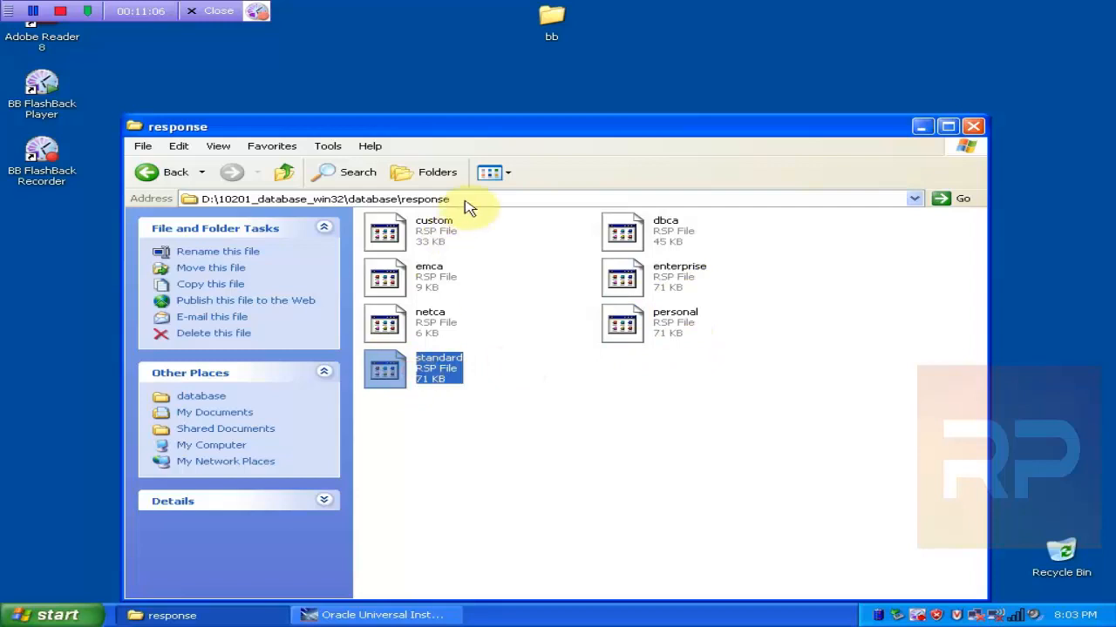
{"action": "left_click", "coordinate": [392, 229]}
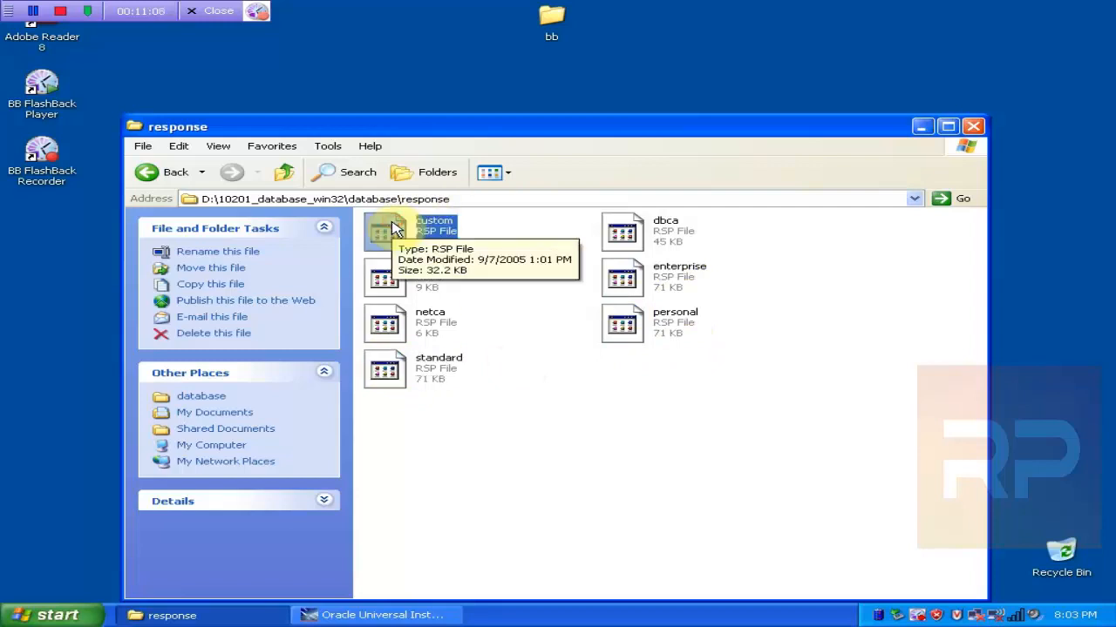
Open the enterprise.rsp response file in WordPad, choosing the program from the list of installed programs
{"action": "double_click", "coordinate": [627, 279]}
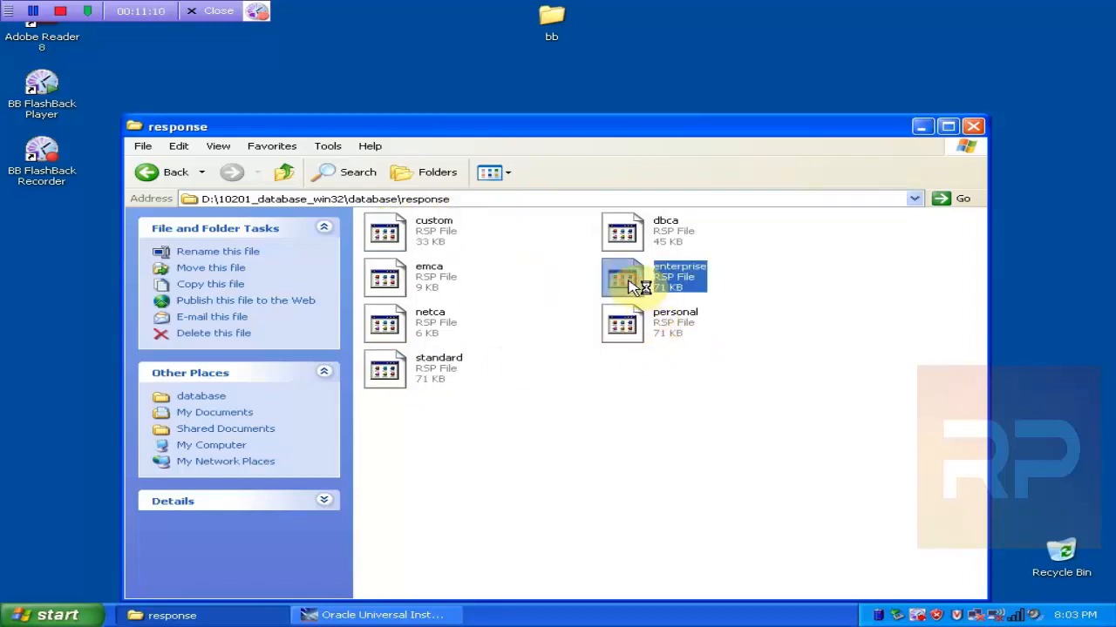
{"action": "right_click", "coordinate": [628, 281]}
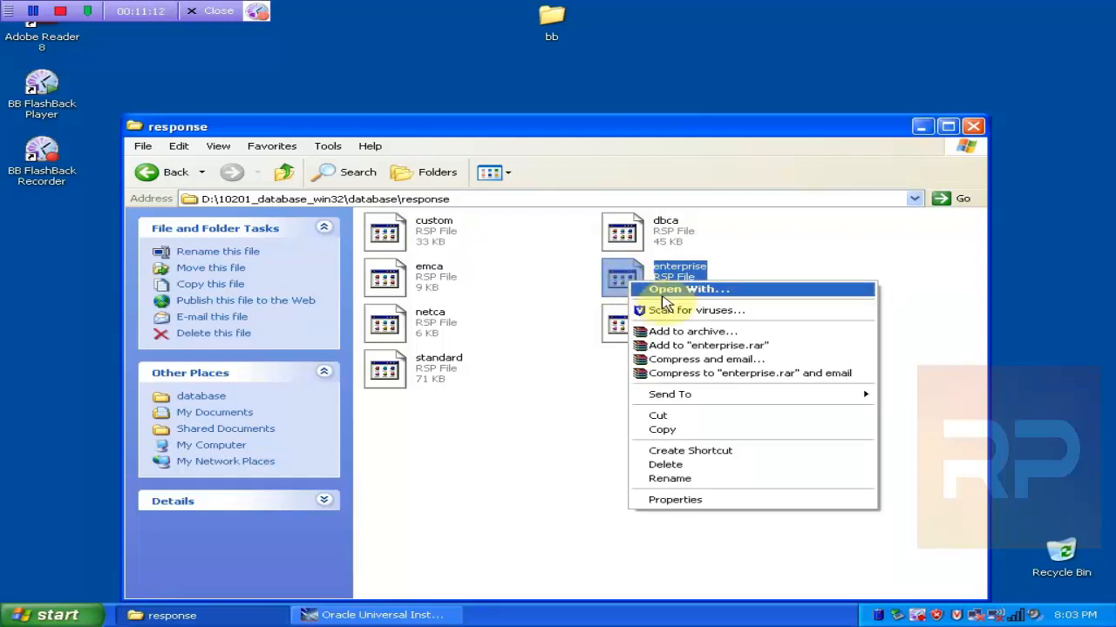
{"action": "left_click", "coordinate": [667, 289]}
{"action": "left_click", "coordinate": [505, 352]}
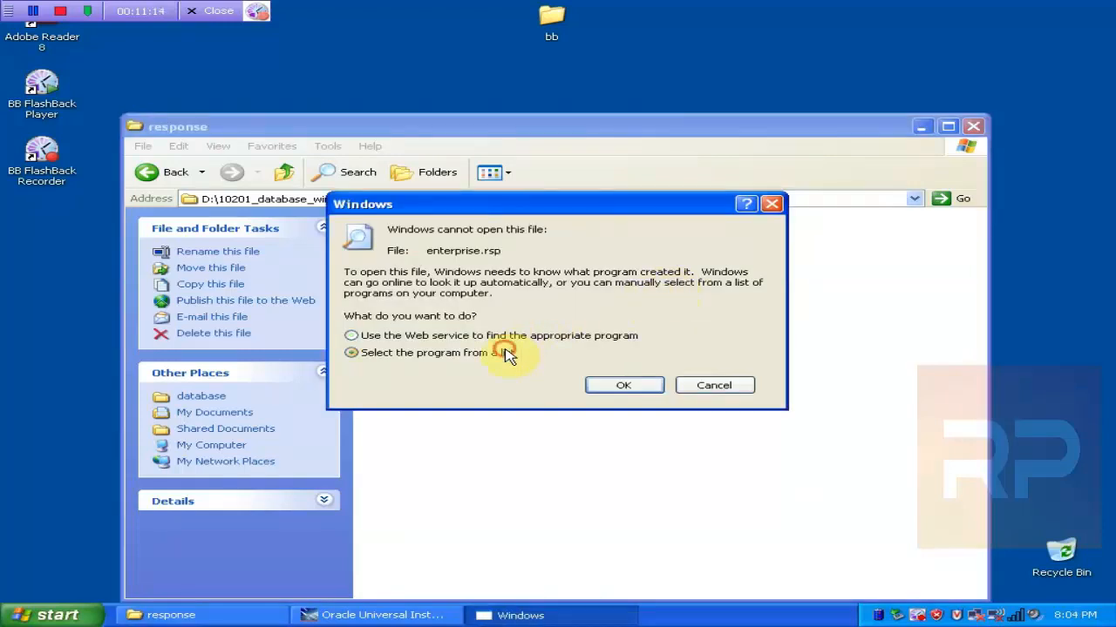
{"action": "left_click", "coordinate": [621, 388]}
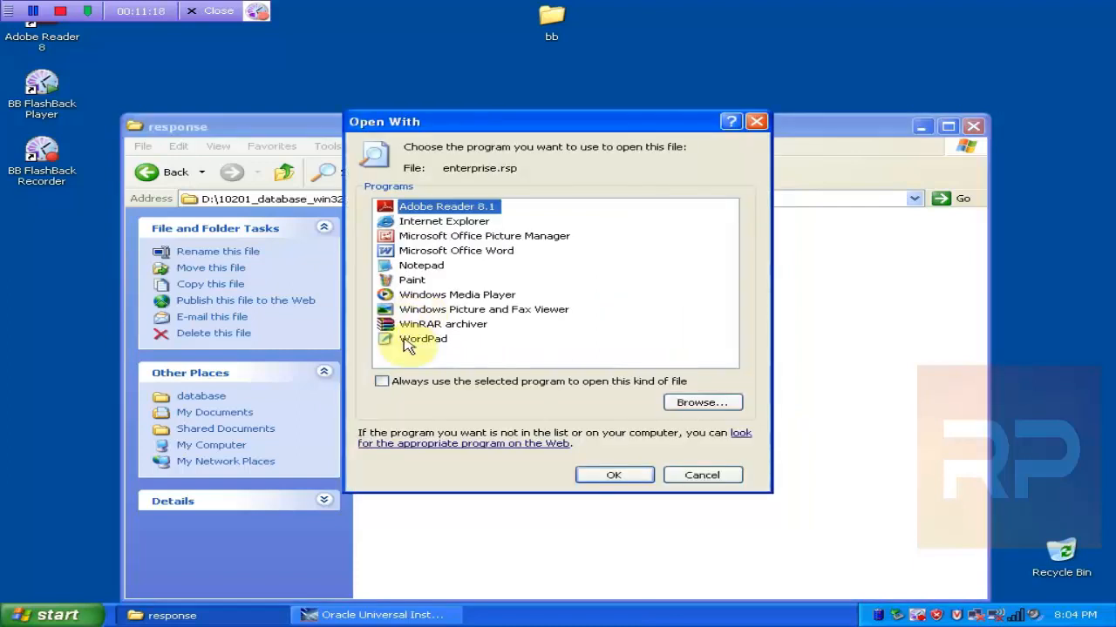
{"action": "left_click", "coordinate": [408, 342]}
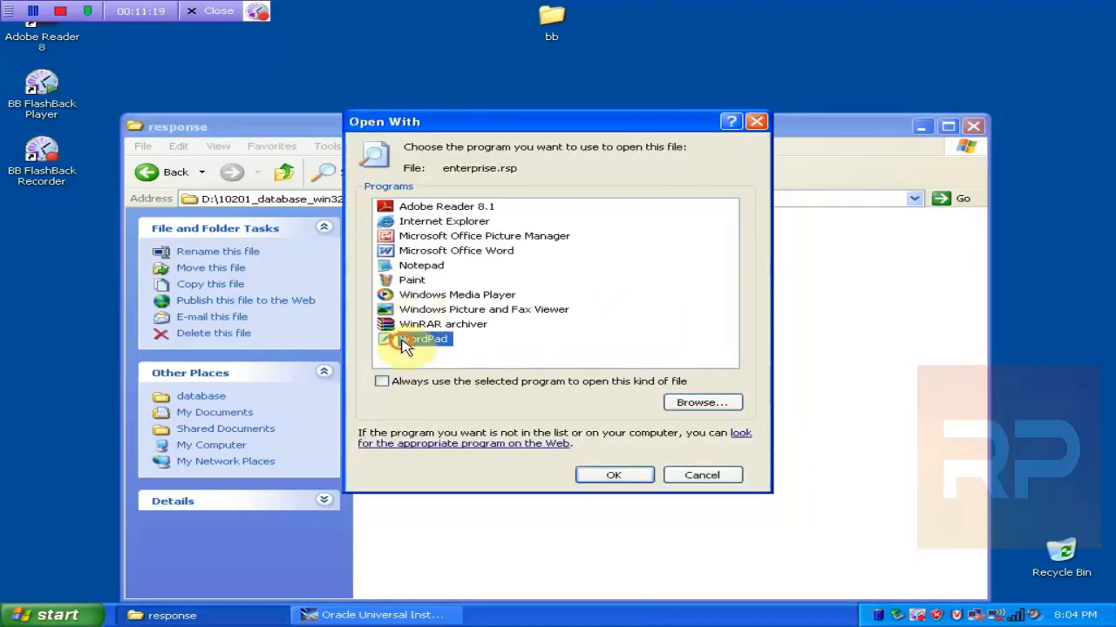
{"action": "left_click", "coordinate": [615, 471]}
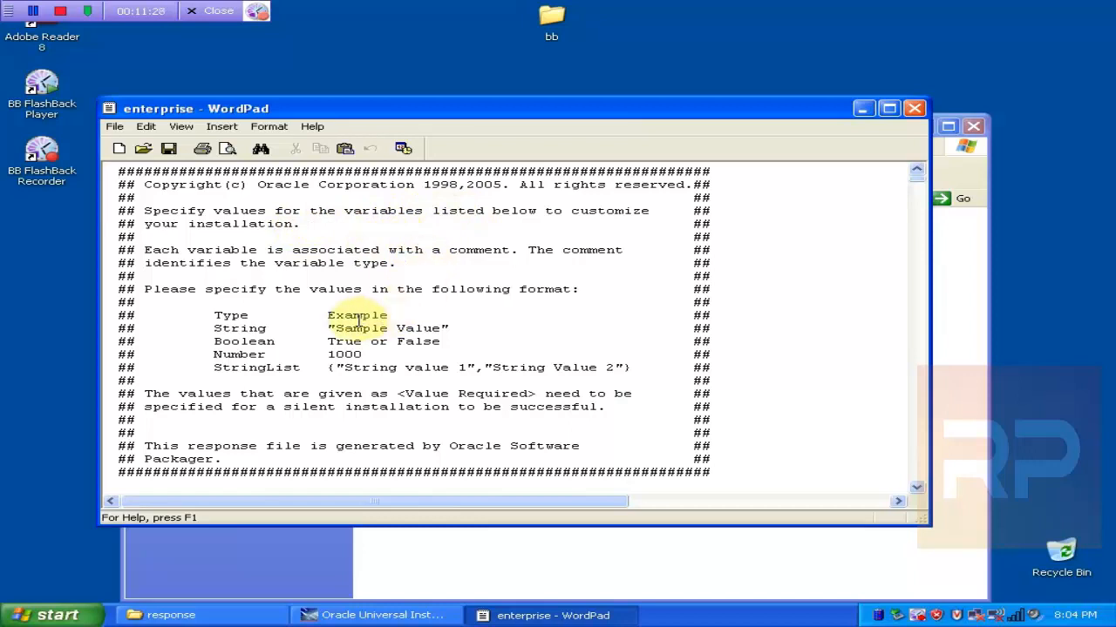
Examine the enterprise response file from its value format header through the FROM_LOCATION, NEXT_SESSION_RESPONSE and ORACLE_HOME variables
{"action": "left_click", "coordinate": [336, 355]}
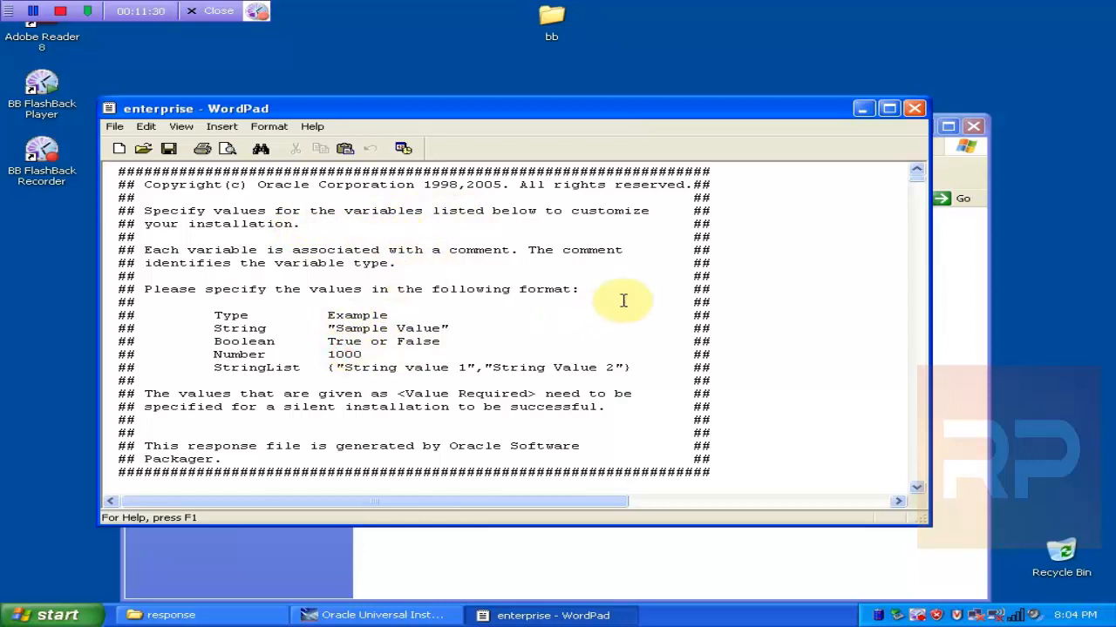
{"action": "left_click", "coordinate": [915, 225]}
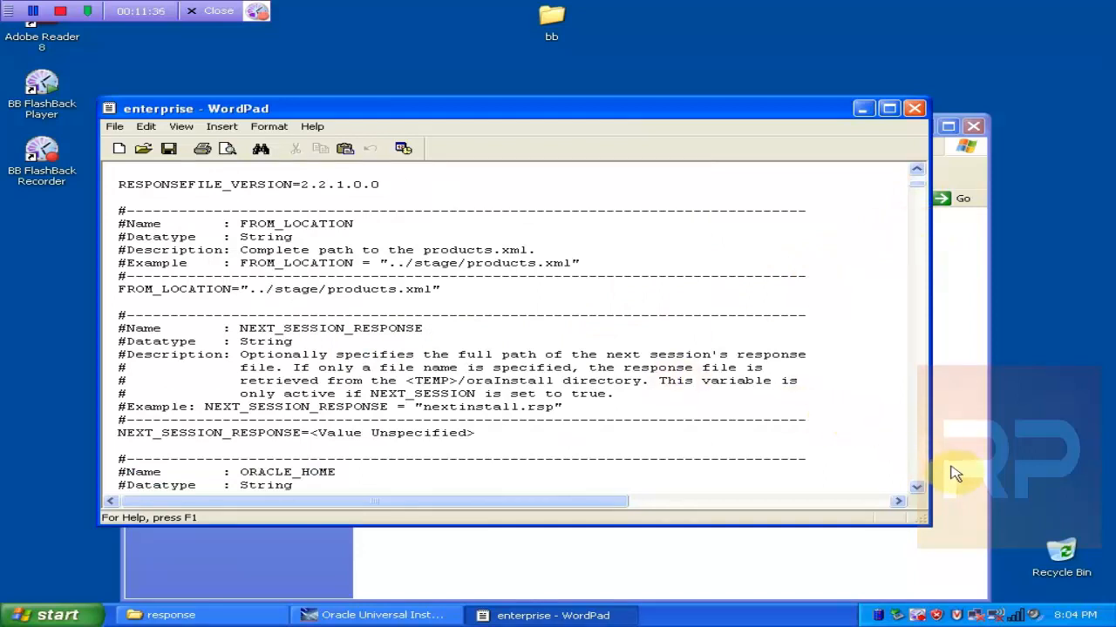
{"action": "left_click", "coordinate": [917, 488]}
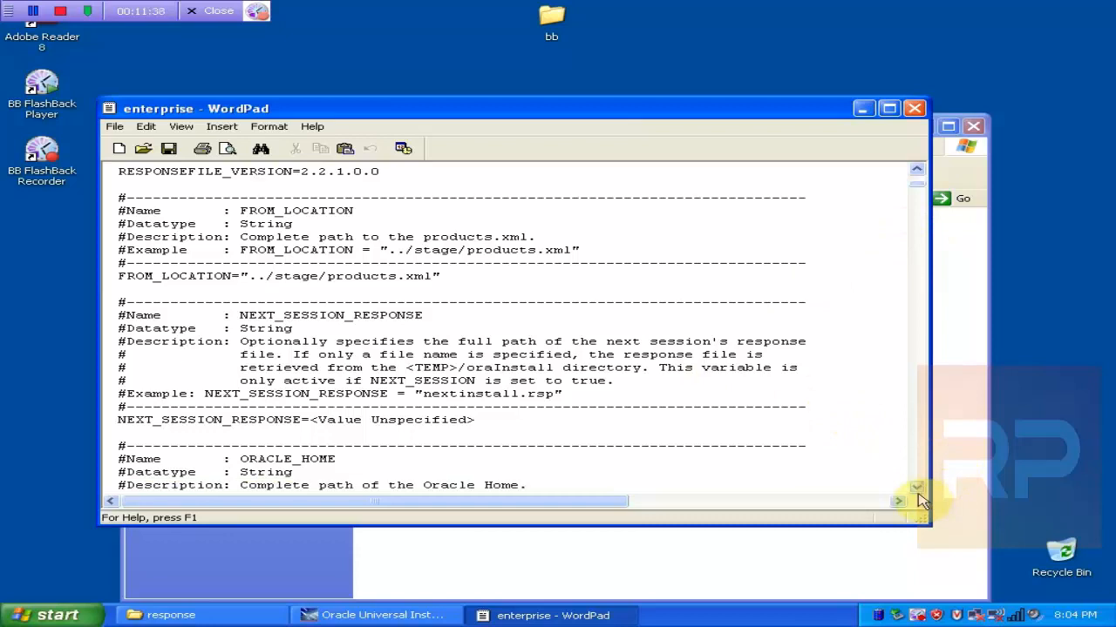
{"action": "left_click", "coordinate": [917, 488]}
{"action": "left_click", "coordinate": [917, 488]}
{"action": "left_click", "coordinate": [917, 490]}
{"action": "left_click", "coordinate": [917, 490]}
{"action": "left_click", "coordinate": [917, 490]}
{"action": "left_click", "coordinate": [916, 490]}
{"action": "left_click", "coordinate": [916, 490]}
{"action": "left_click", "coordinate": [917, 490]}
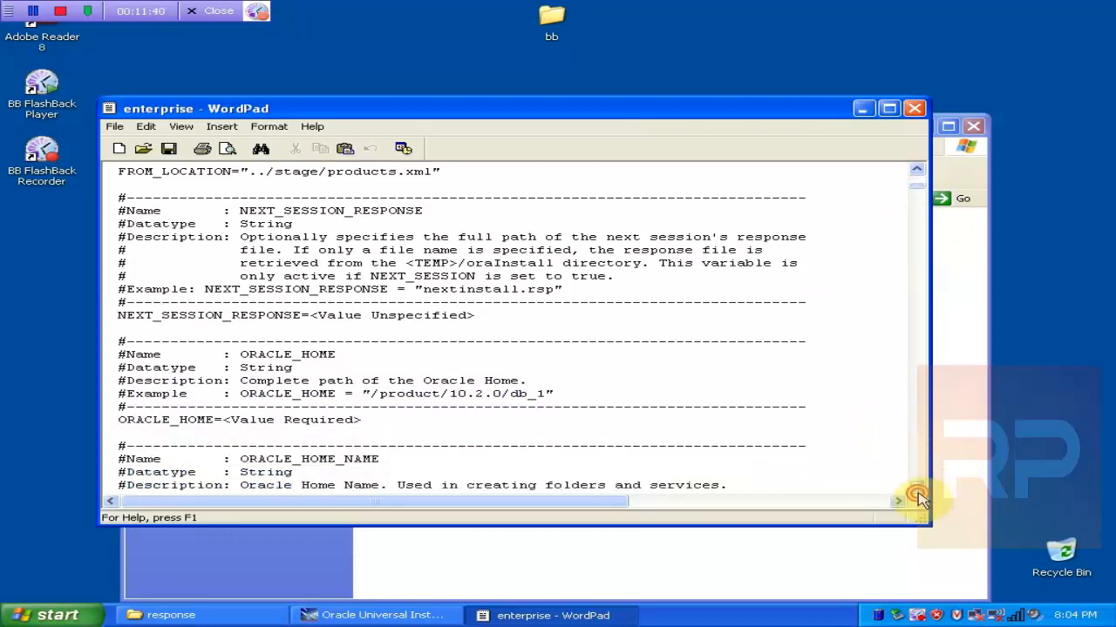
{"action": "left_click", "coordinate": [917, 490]}
{"action": "left_click", "coordinate": [917, 490]}
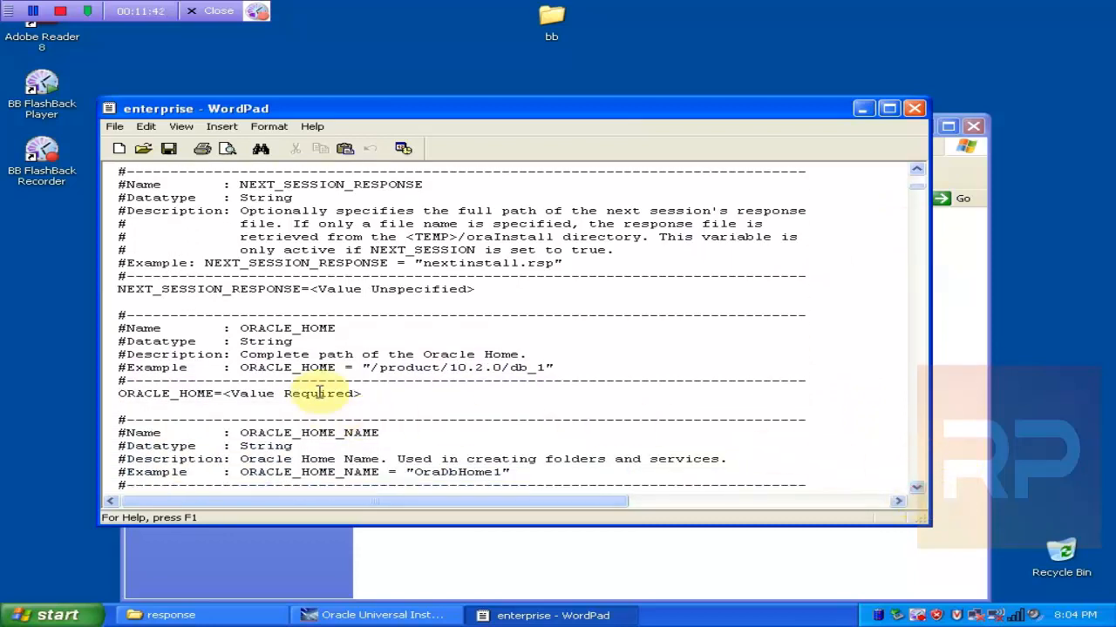
Examine the ORACLE_HOME entry's name, datatype, example path and required value placeholder in the enterprise response file
{"action": "left_click_drag", "start_coordinate": [233, 394], "coordinate": [351, 394]}
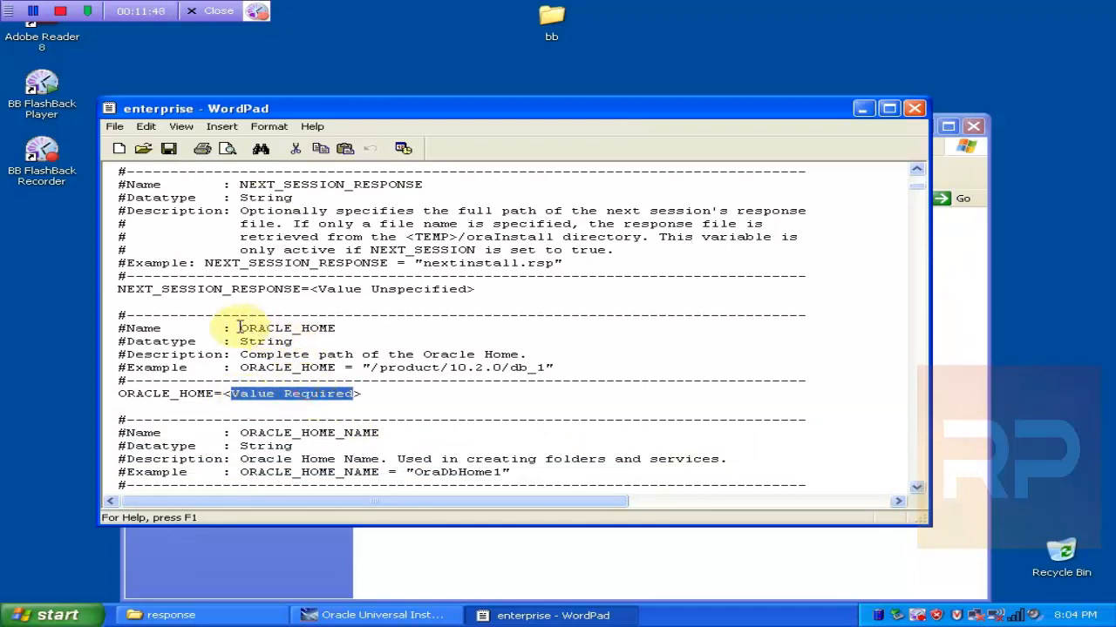
{"action": "left_click_drag", "start_coordinate": [230, 329], "coordinate": [320, 325]}
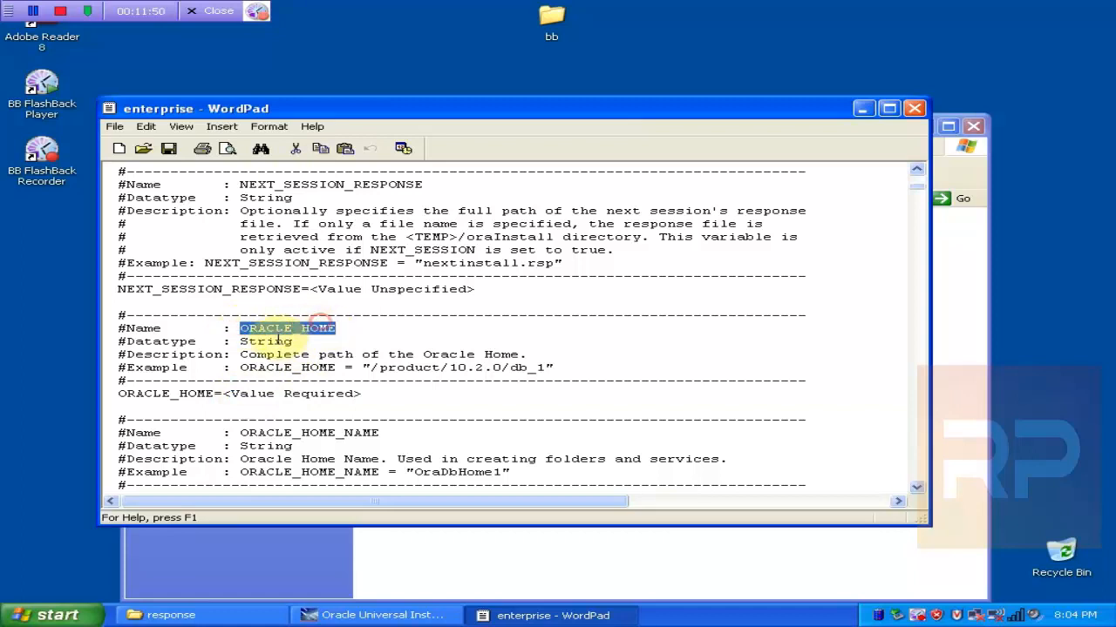
{"action": "left_click", "coordinate": [237, 345]}
{"action": "left_click_drag", "start_coordinate": [237, 344], "coordinate": [300, 342]}
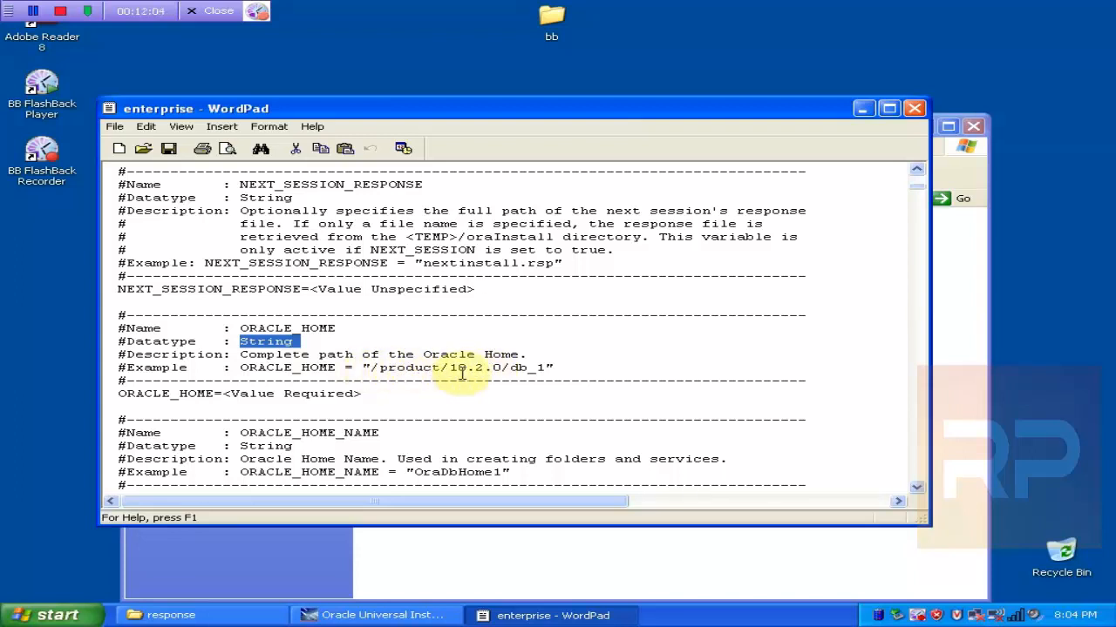
{"action": "left_click_drag", "start_coordinate": [543, 367], "coordinate": [509, 367]}
{"action": "left_click", "coordinate": [375, 364]}
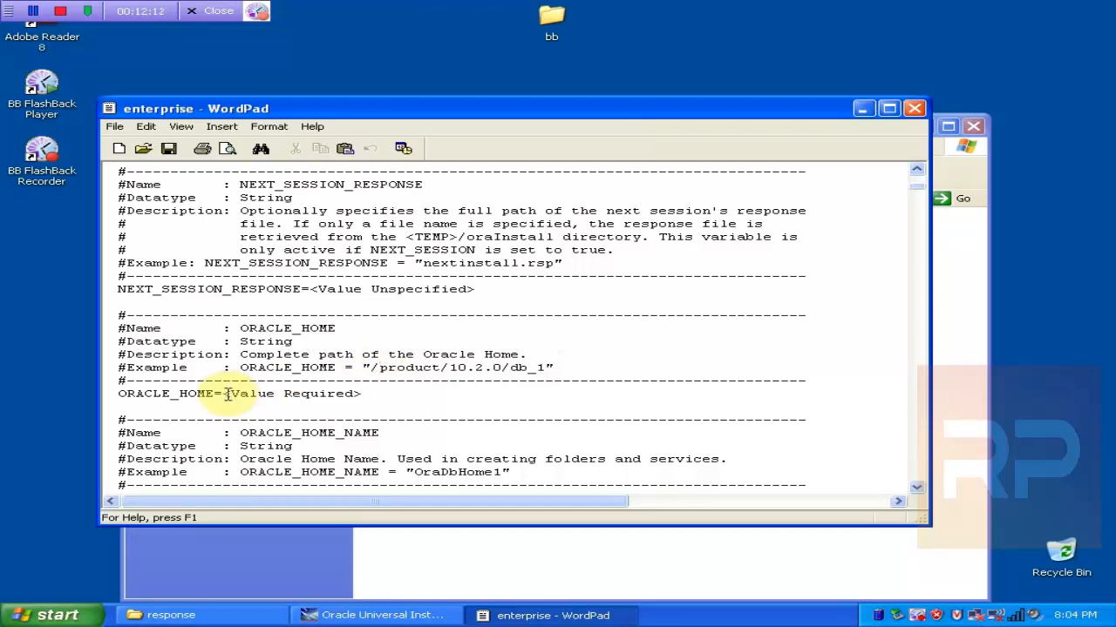
{"action": "left_click_drag", "start_coordinate": [224, 395], "coordinate": [359, 392]}
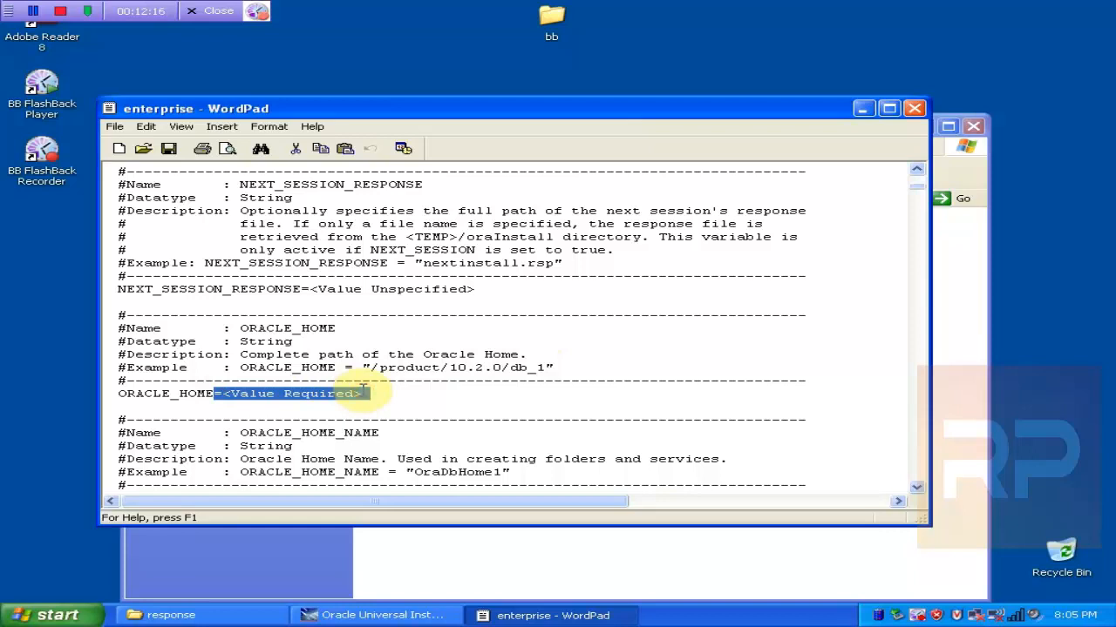
Compare the example path of the ORACLE_HOME variable with the placeholder that needs a value
{"action": "left_click", "coordinate": [918, 488]}
{"action": "left_click", "coordinate": [917, 488]}
{"action": "left_click", "coordinate": [918, 488]}
{"action": "left_click", "coordinate": [918, 488]}
{"action": "left_click", "coordinate": [917, 488]}
{"action": "left_click", "coordinate": [918, 488]}
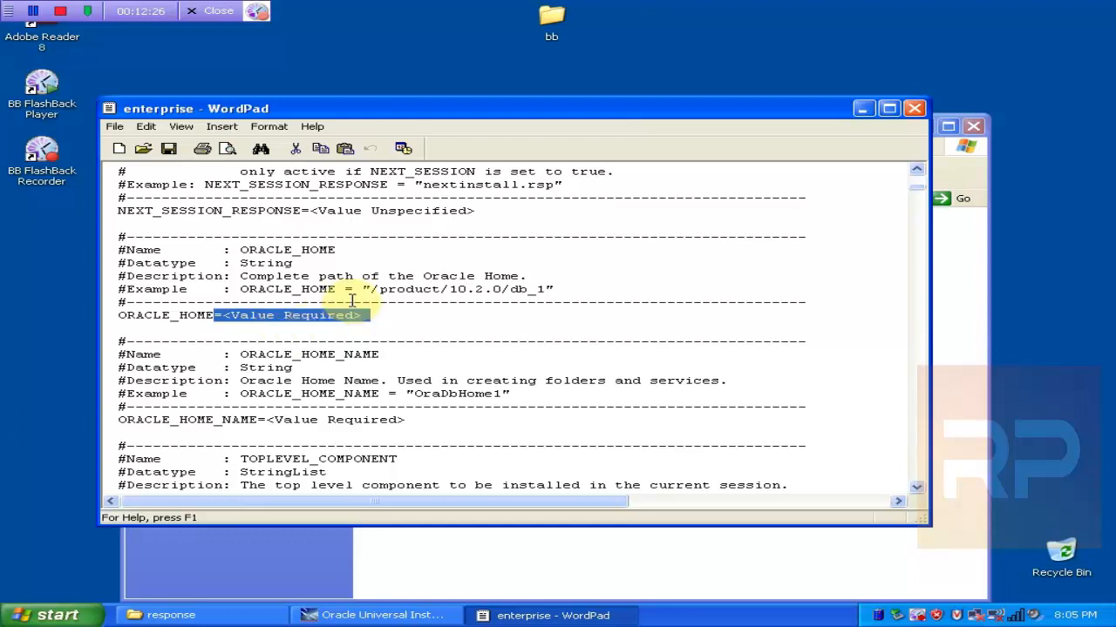
{"action": "left_click_drag", "start_coordinate": [354, 289], "coordinate": [562, 288]}
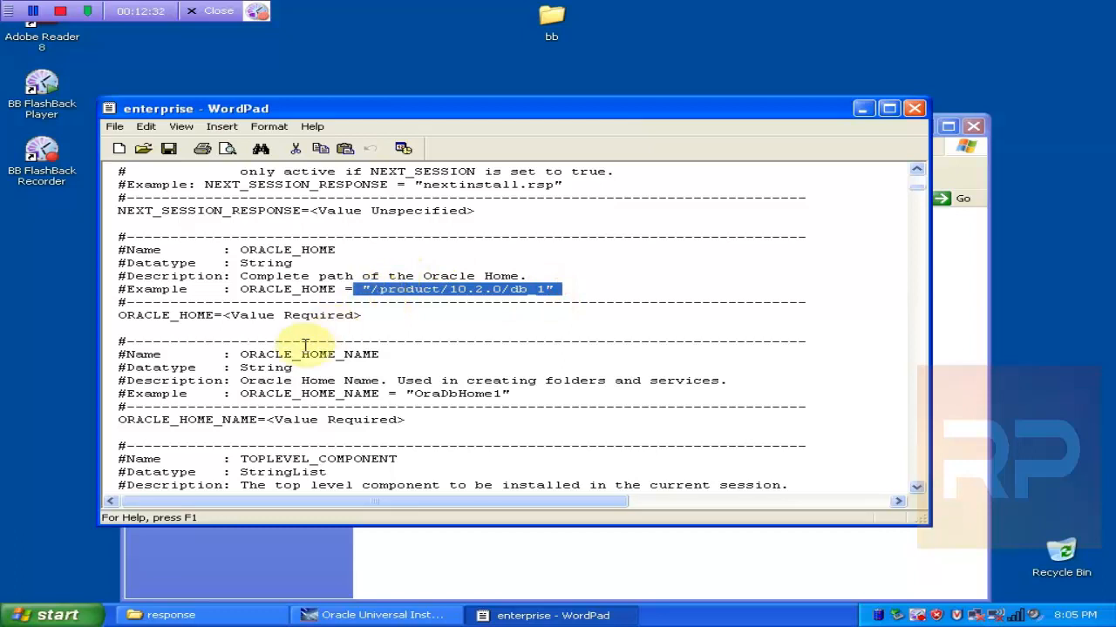
{"action": "left_click_drag", "start_coordinate": [215, 314], "coordinate": [349, 313]}
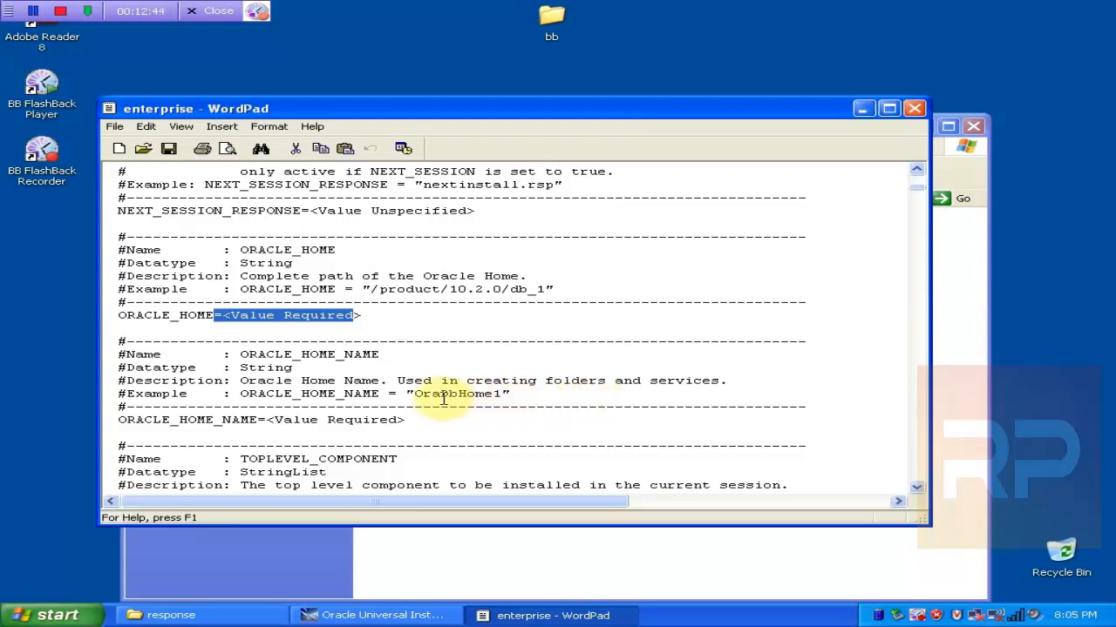
Find the Oracle home name among the installed programs and relate it to the ORACLE_HOME_NAME example and required value
{"action": "left_click", "coordinate": [43, 615]}
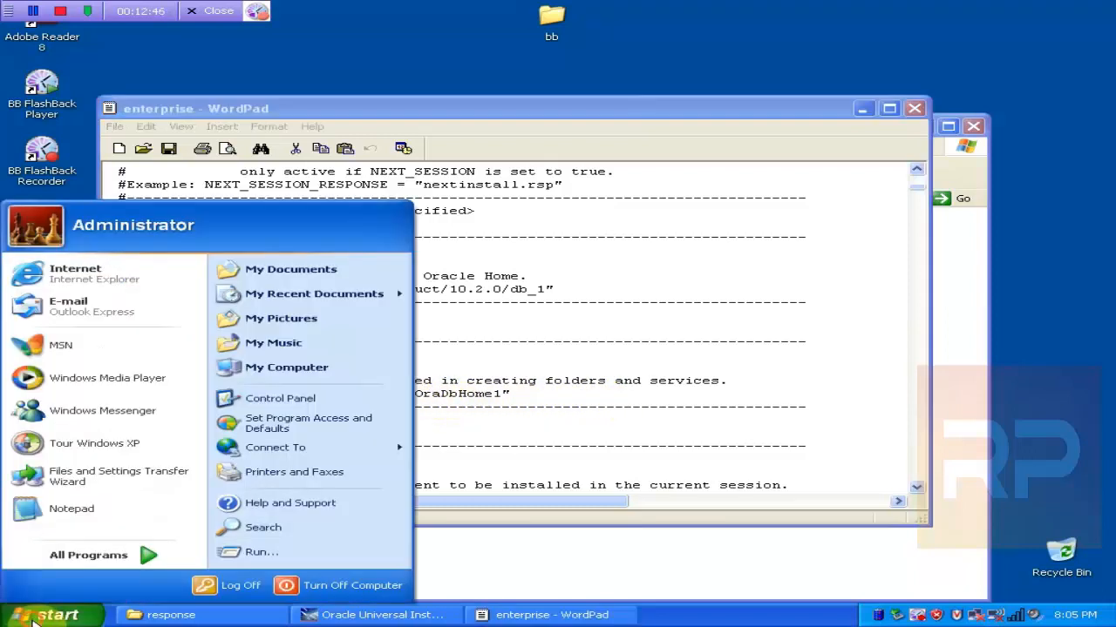
{"action": "mouse_move", "coordinate": [155, 557]}
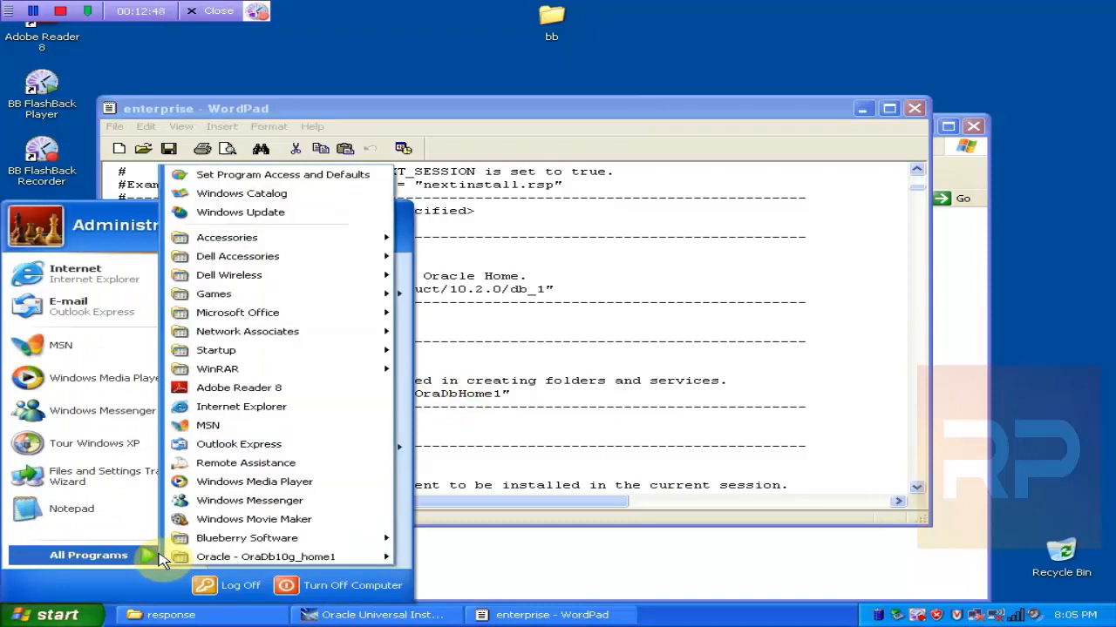
{"action": "mouse_move", "coordinate": [209, 559]}
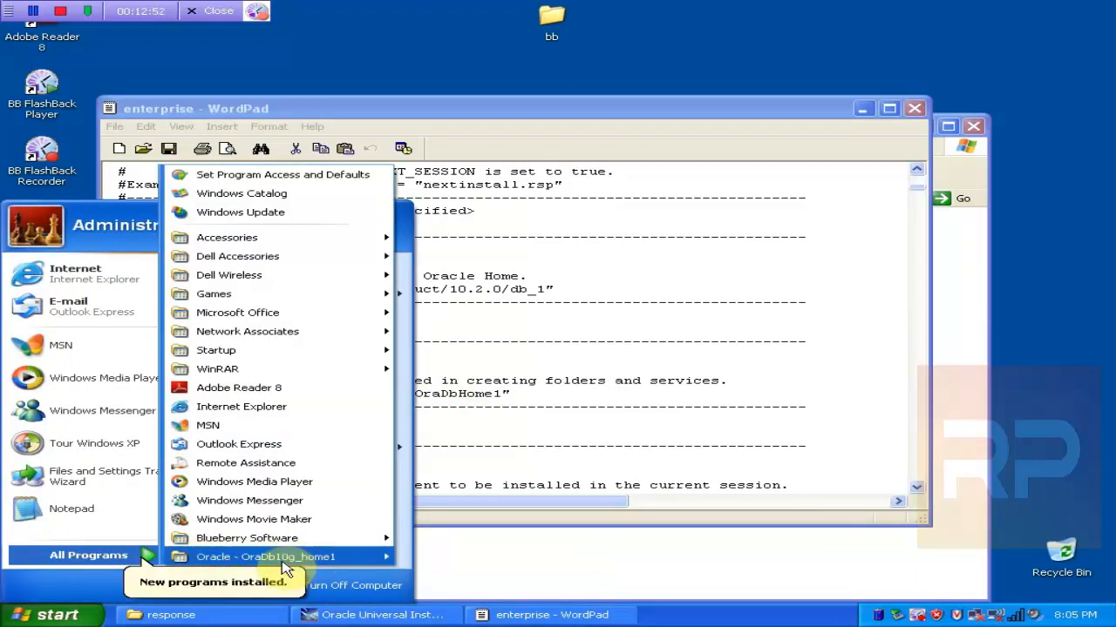
{"action": "left_click", "coordinate": [543, 381]}
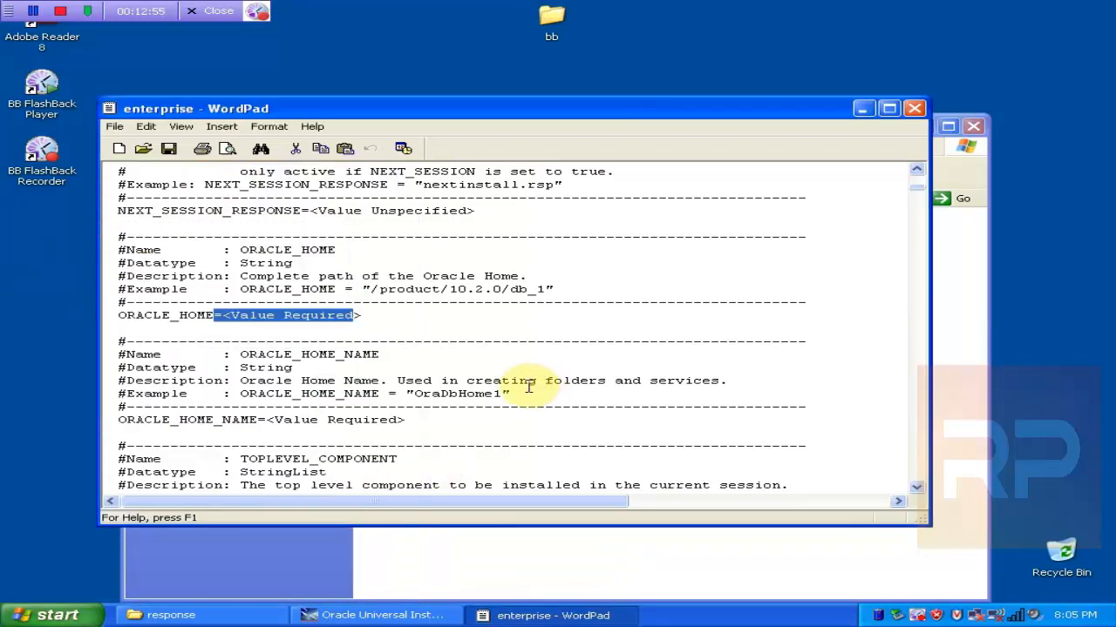
{"action": "left_click", "coordinate": [411, 394]}
{"action": "left_click_drag", "start_coordinate": [411, 395], "coordinate": [501, 397]}
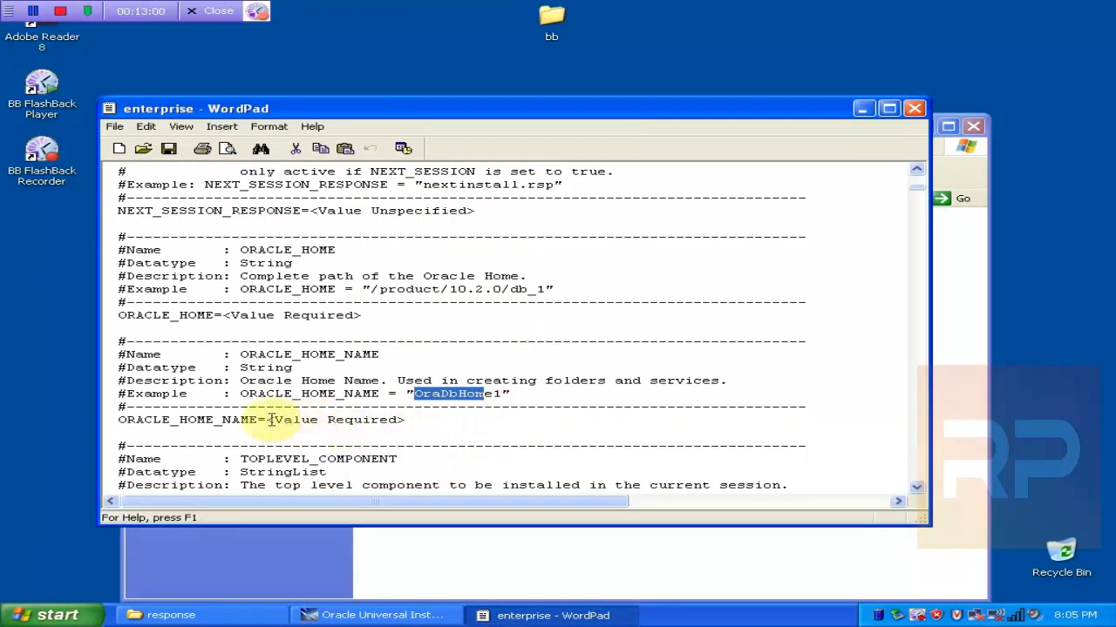
{"action": "left_click_drag", "start_coordinate": [274, 420], "coordinate": [397, 420]}
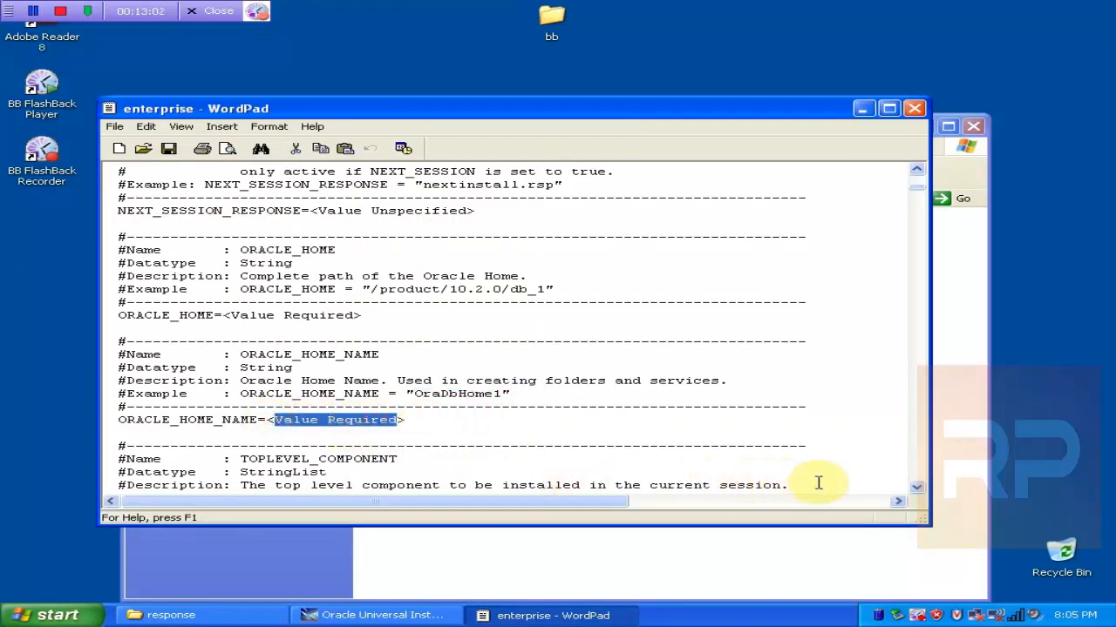
Examine the SHOW_SPLASH_SCREEN and SHOW_WELCOME_PAGE settings in the enterprise response file
{"action": "left_click_drag", "start_coordinate": [915, 487], "coordinate": [913, 489]}
{"action": "left_click_drag", "start_coordinate": [284, 380], "coordinate": [342, 379]}
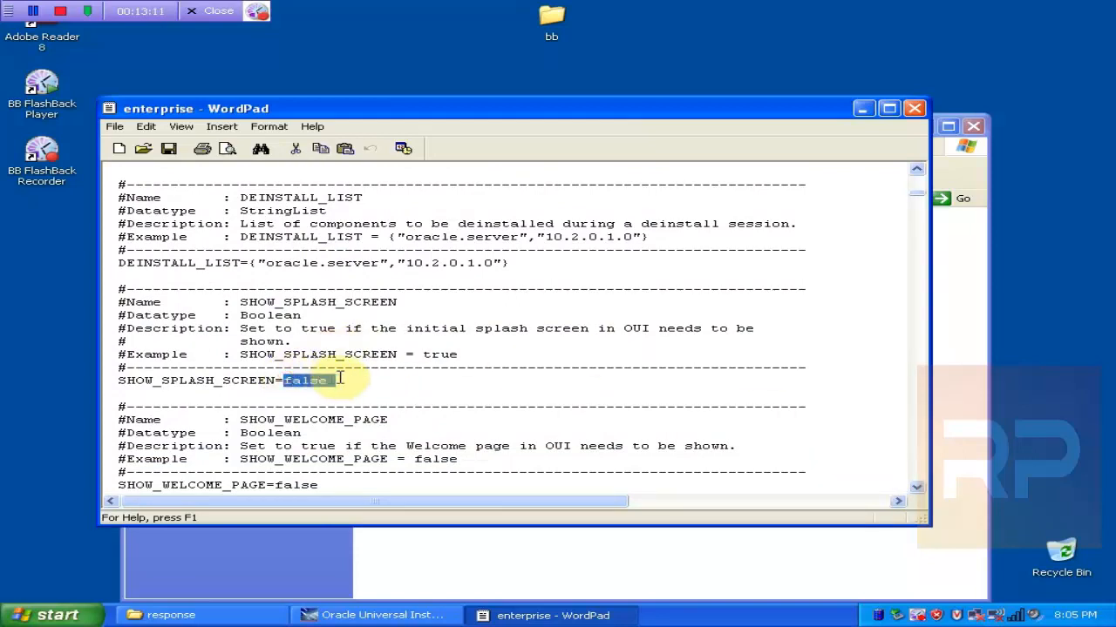
{"action": "left_click", "coordinate": [110, 383]}
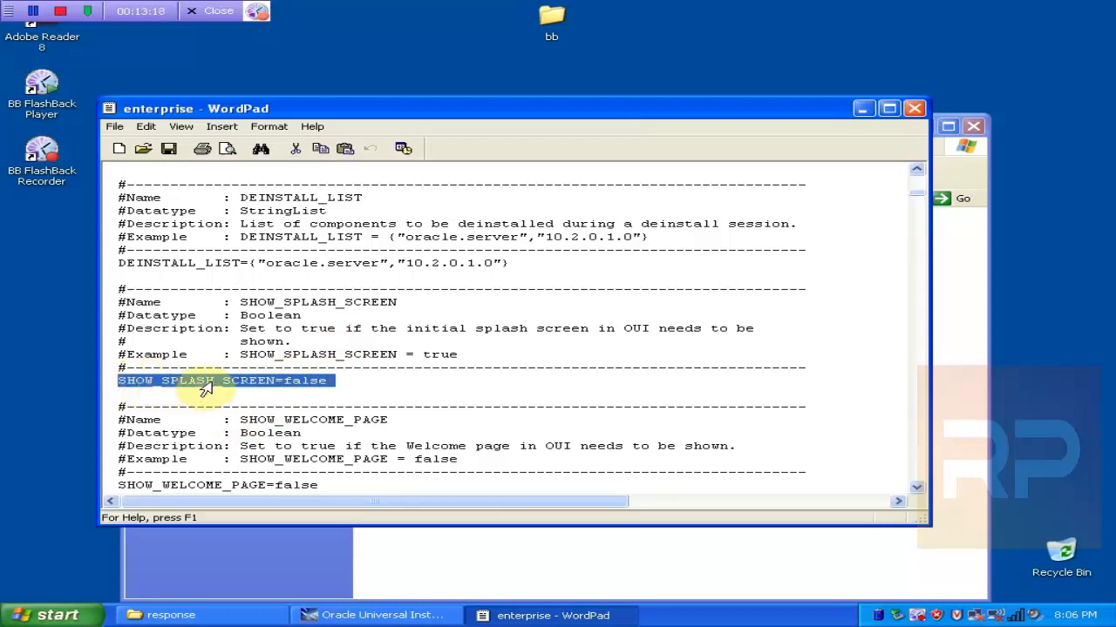
{"action": "left_click", "coordinate": [286, 390]}
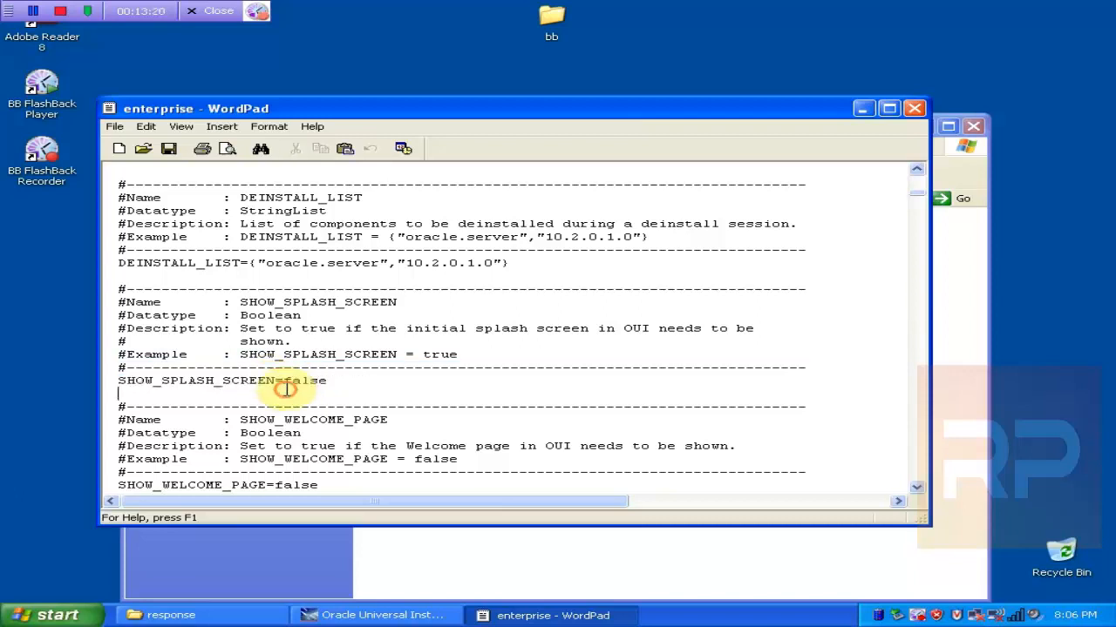
{"action": "left_click_drag", "start_coordinate": [283, 380], "coordinate": [342, 380]}
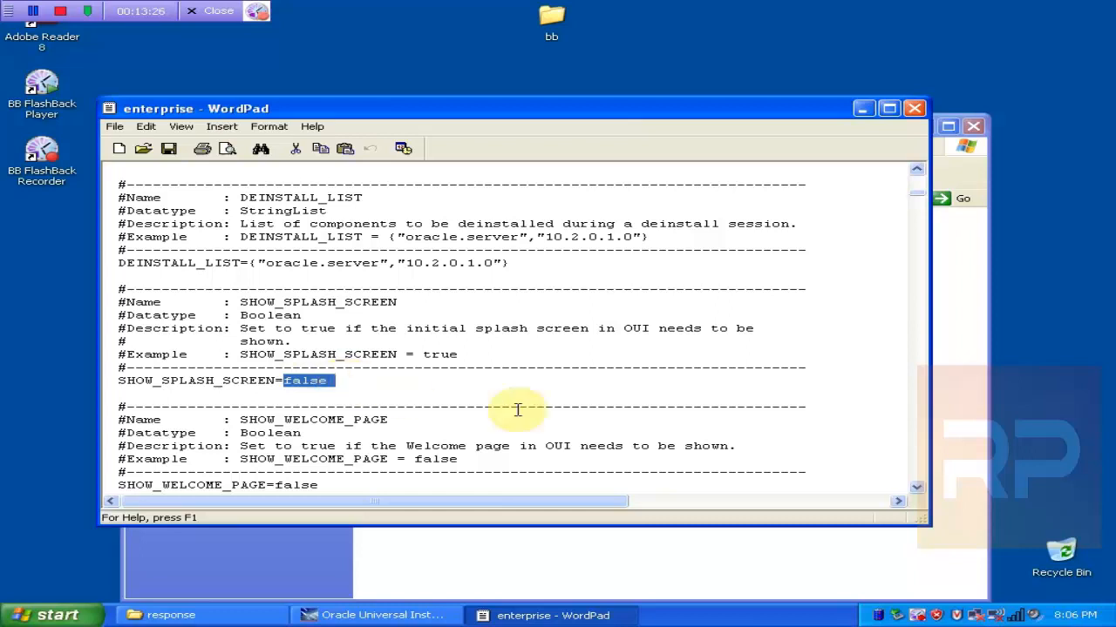
{"action": "left_click", "coordinate": [916, 489]}
{"action": "left_click", "coordinate": [916, 490]}
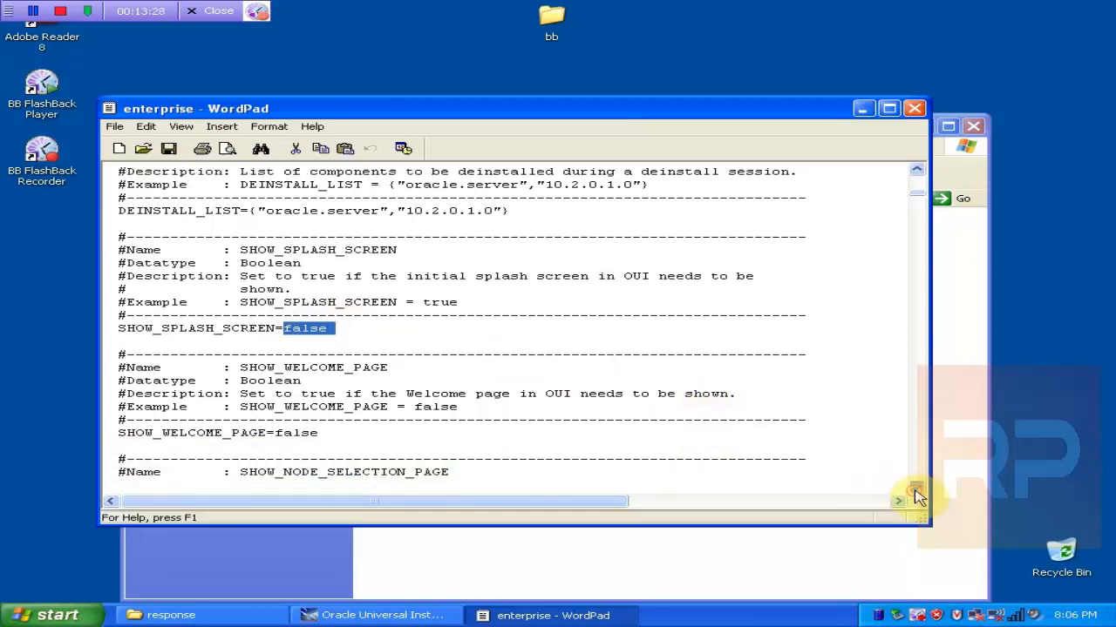
{"action": "left_click", "coordinate": [916, 490]}
{"action": "left_click_drag", "start_coordinate": [275, 355], "coordinate": [319, 353]}
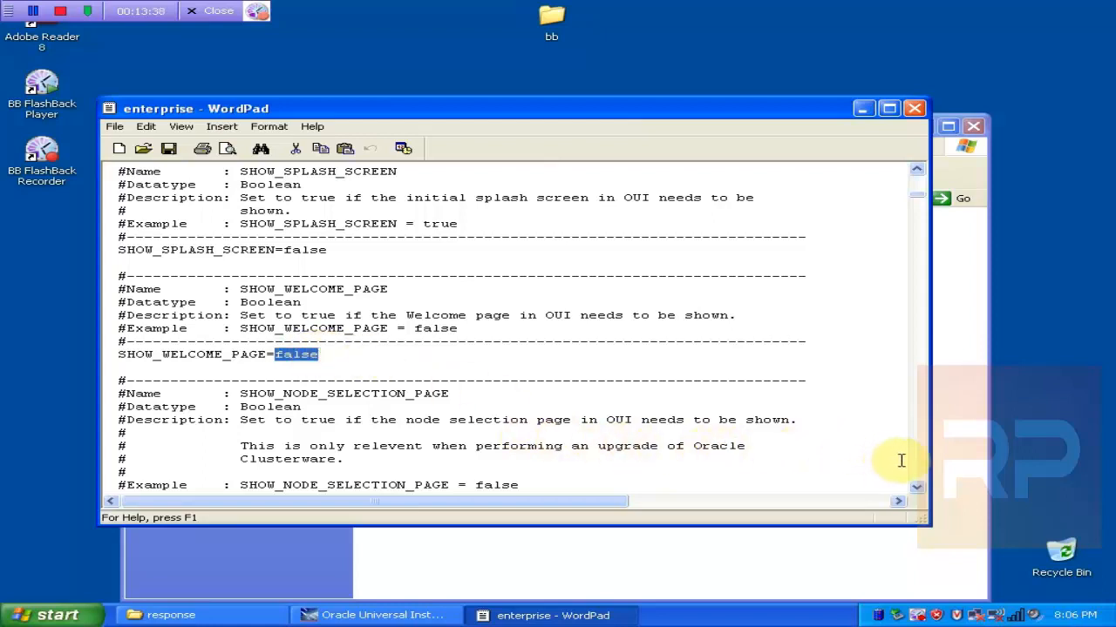
Examine the SHOW_NODE_SELECTION_PAGE and SHOW_SUMMARY_PAGE descriptions and settings in the enterprise response file
{"action": "left_click", "coordinate": [920, 488]}
{"action": "left_click", "coordinate": [921, 488]}
{"action": "left_click", "coordinate": [922, 488]}
{"action": "left_click", "coordinate": [921, 488]}
{"action": "left_click", "coordinate": [921, 488]}
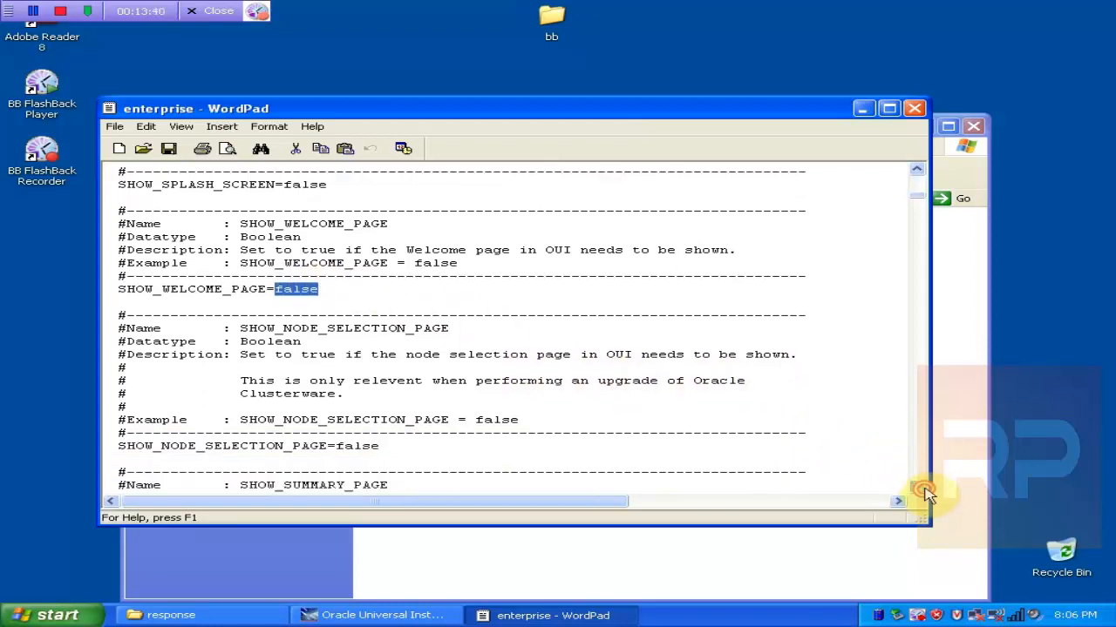
{"action": "left_click", "coordinate": [921, 488]}
{"action": "left_click", "coordinate": [921, 488]}
{"action": "left_click", "coordinate": [921, 488]}
{"action": "left_click", "coordinate": [921, 488]}
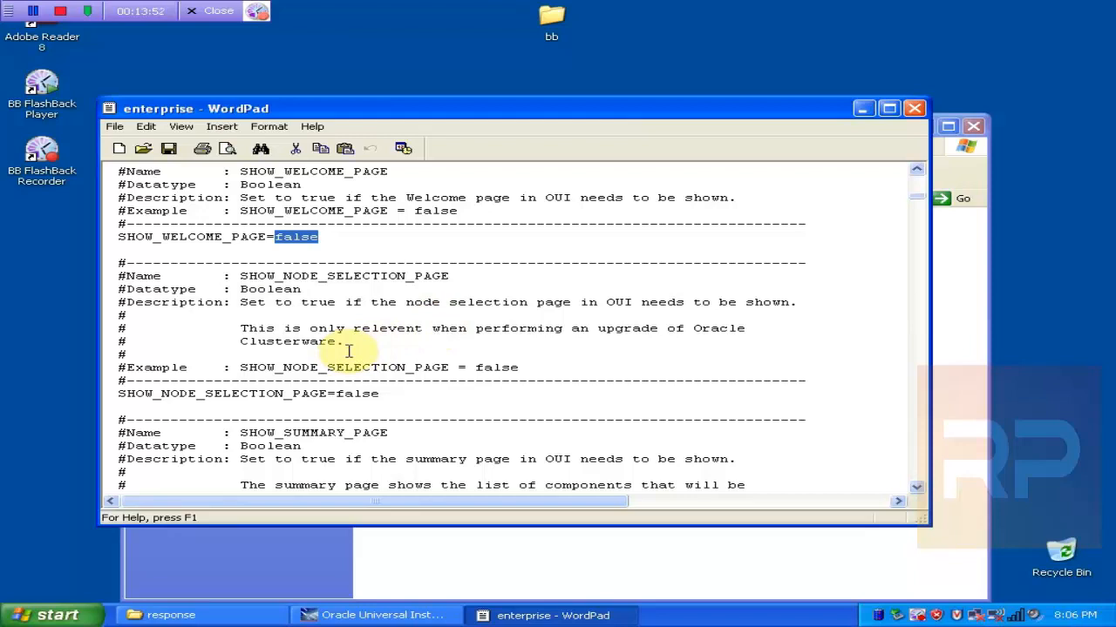
{"action": "left_click", "coordinate": [916, 488]}
{"action": "left_click", "coordinate": [917, 488]}
{"action": "left_click", "coordinate": [916, 488]}
{"action": "left_click", "coordinate": [917, 488]}
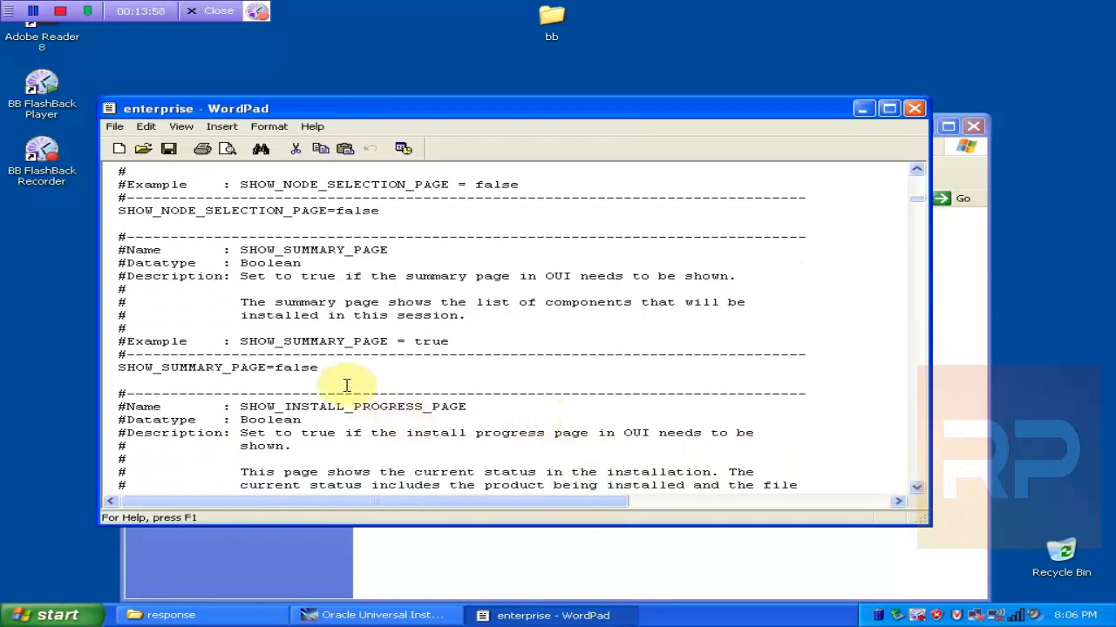
{"action": "left_click_drag", "start_coordinate": [275, 367], "coordinate": [325, 368]}
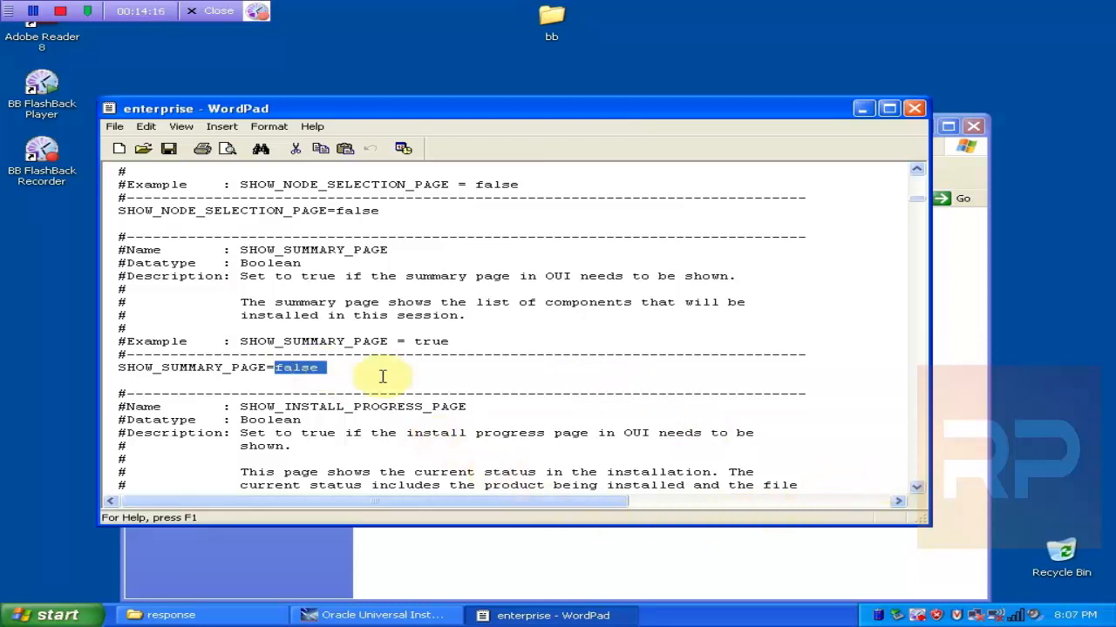
Look over the response file from SHOW_INSTALL_PROGRESS_PAGE through INSTALL_TYPE, briefly checking the Oracle Universal Installer's progress
{"action": "scroll", "coordinate": [916, 495], "scroll_direction": "down", "scroll_amount": 5}
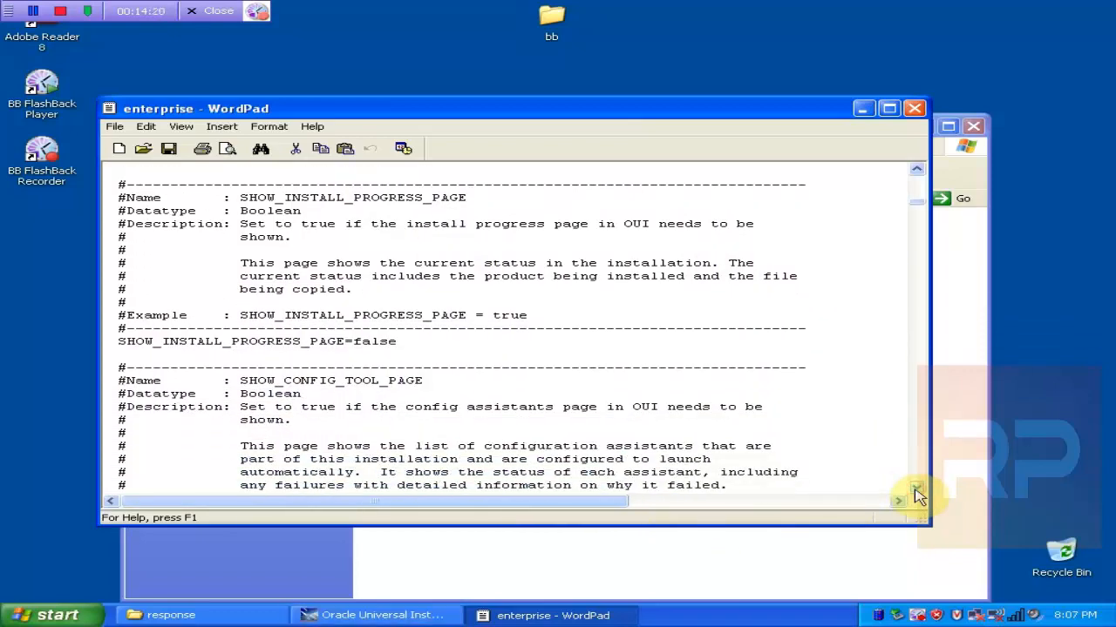
{"action": "left_click", "coordinate": [381, 616]}
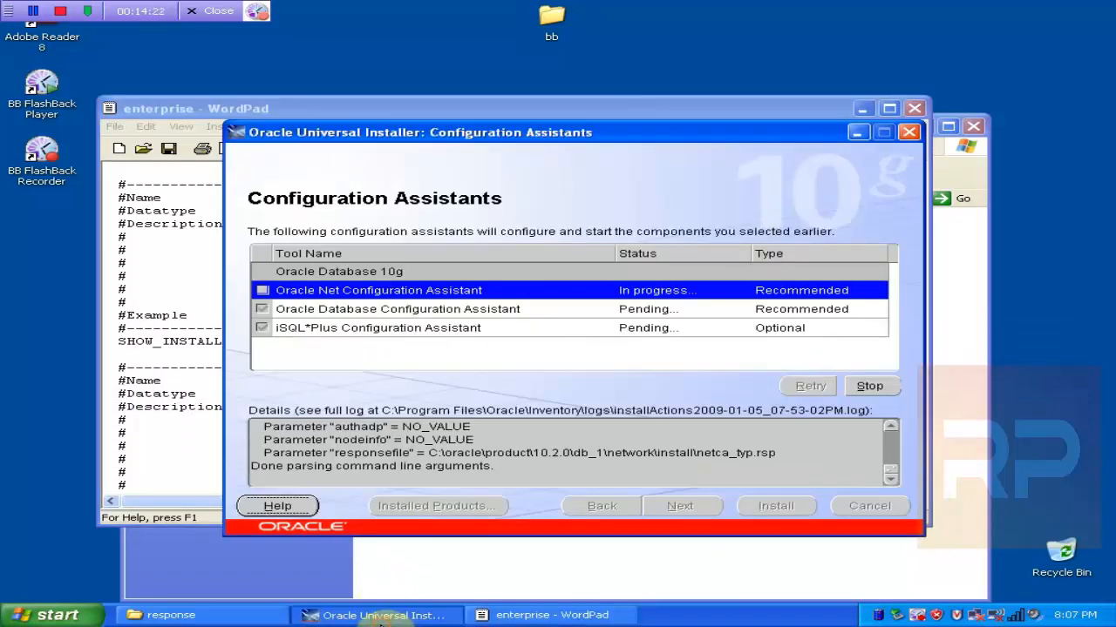
{"action": "left_click", "coordinate": [188, 108]}
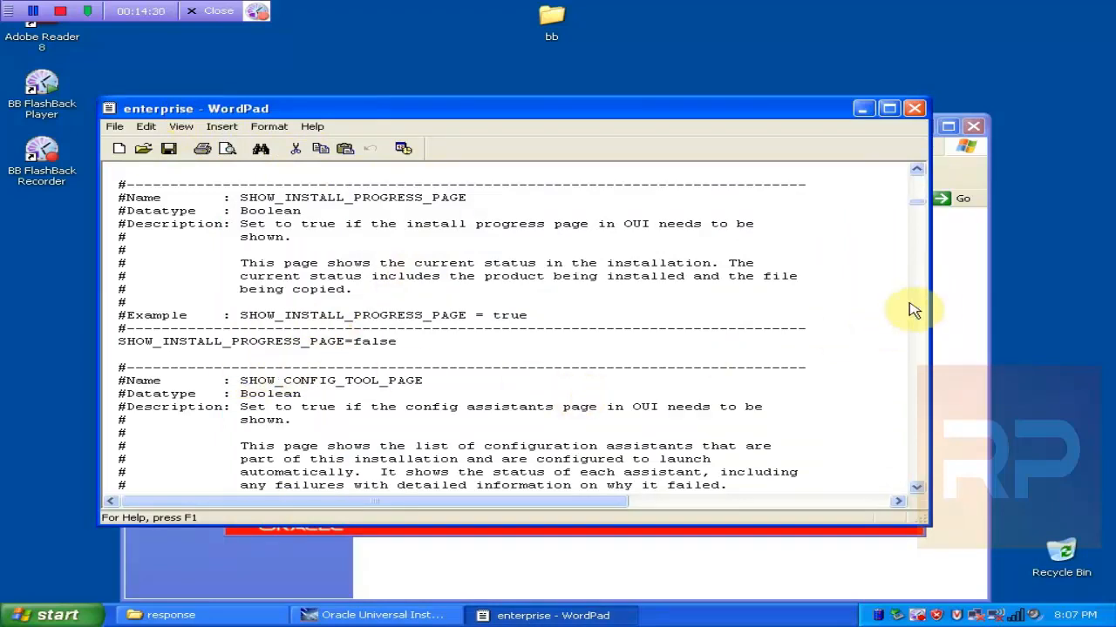
{"action": "left_click_drag", "start_coordinate": [924, 204], "coordinate": [920, 246]}
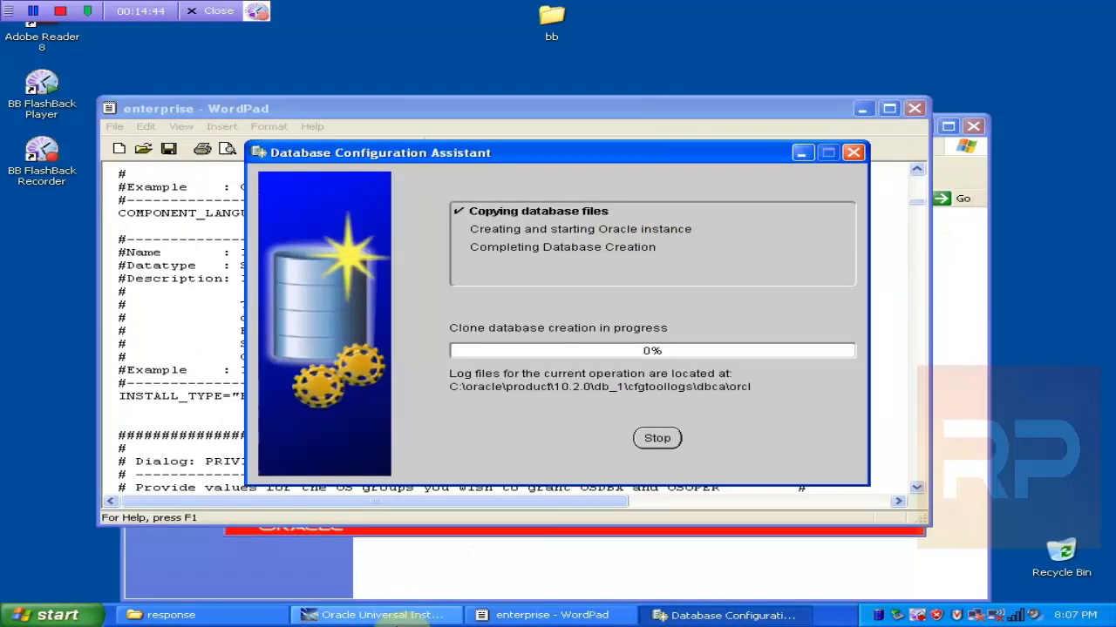
Switch to Oracle Universal Installer and review the status of the Net, Database and iSQL*Plus configuration assistants
{"action": "left_click", "coordinate": [392, 617]}
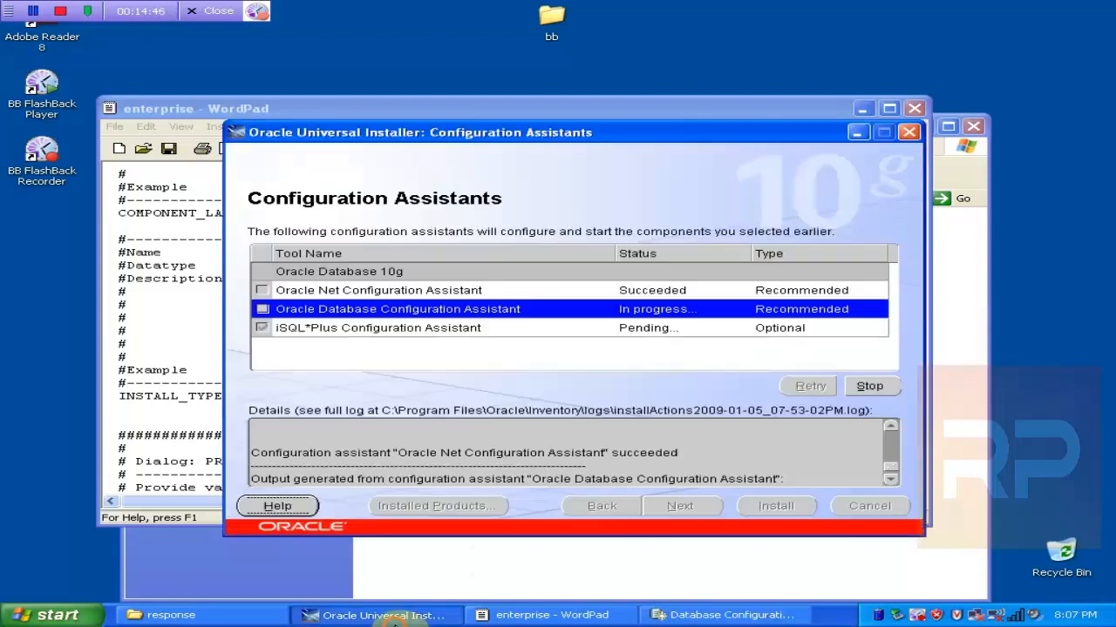
{"action": "left_click", "coordinate": [314, 296]}
{"action": "left_click", "coordinate": [318, 311]}
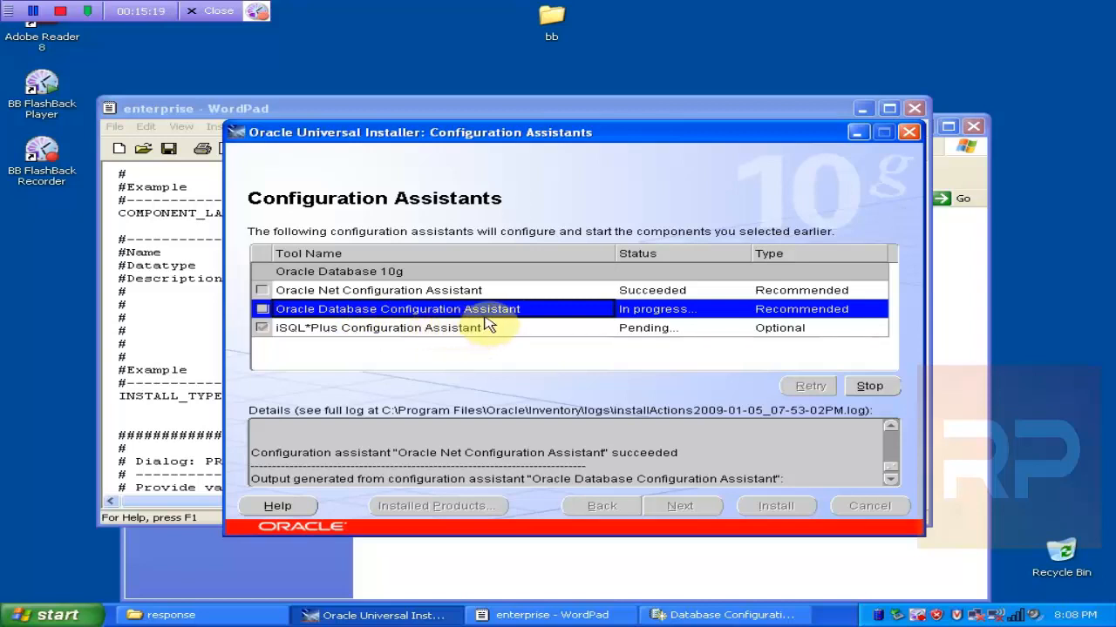
{"action": "left_click", "coordinate": [436, 336]}
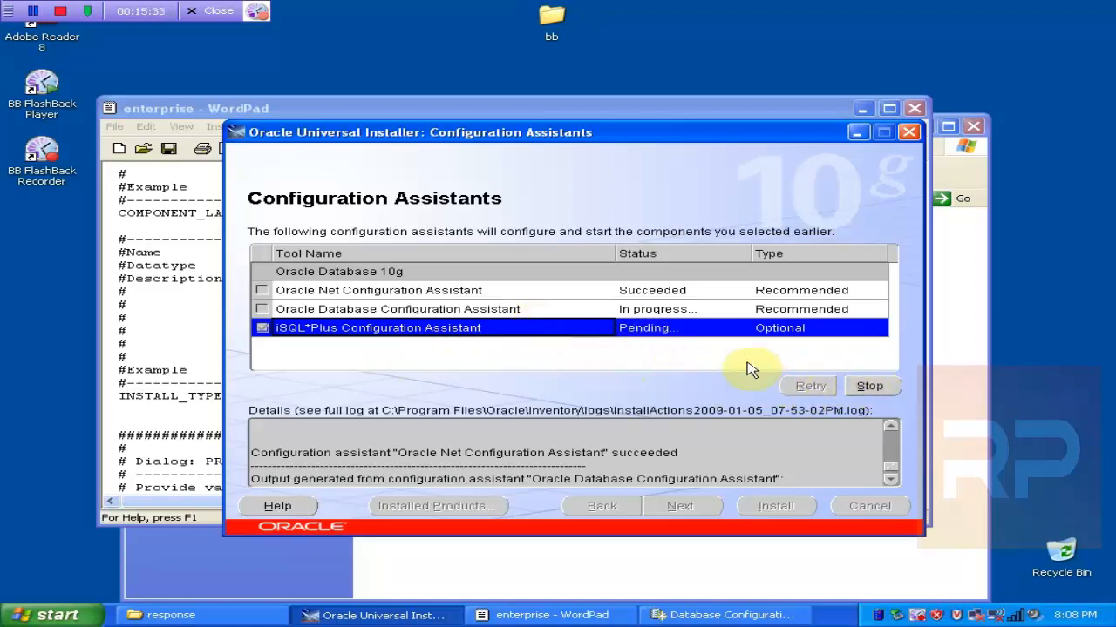
{"action": "left_click", "coordinate": [660, 308]}
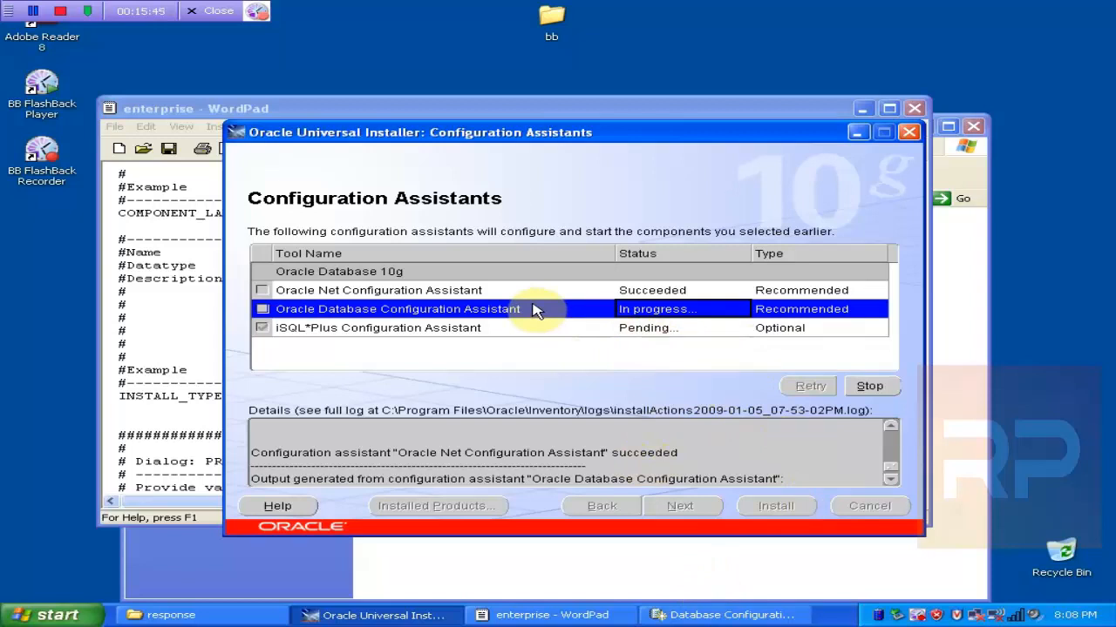
Check the Database Configuration Assistant's clone database progress and highlight the full log file path in Oracle Universal Installer
{"action": "left_click", "coordinate": [745, 611]}
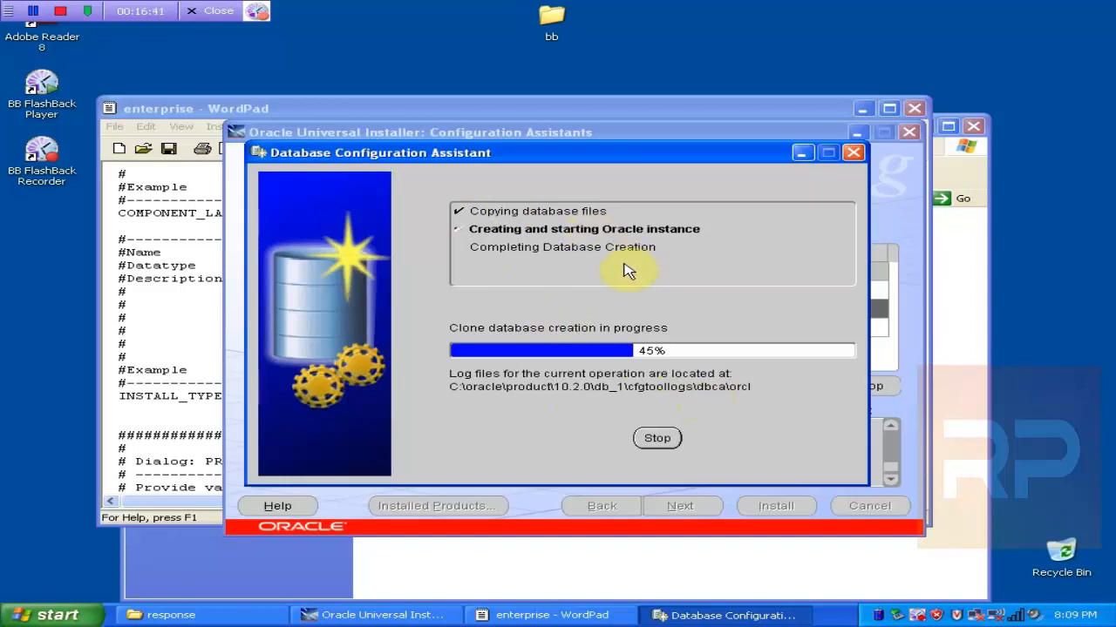
{"action": "left_click", "coordinate": [528, 497]}
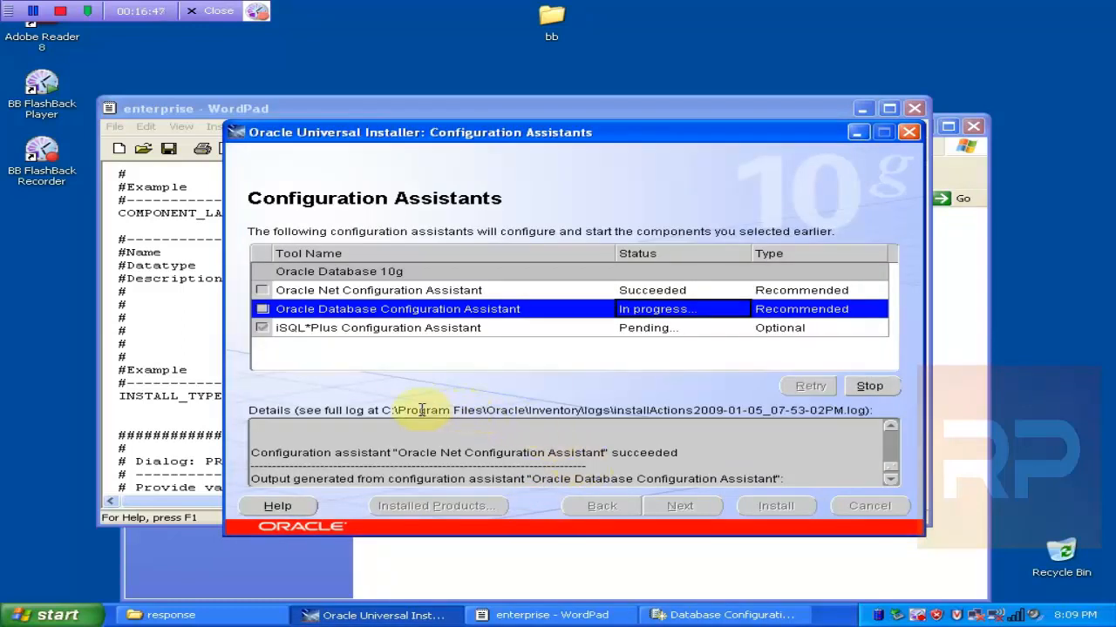
{"action": "left_click_drag", "start_coordinate": [381, 409], "coordinate": [617, 408]}
{"action": "left_click_drag", "start_coordinate": [706, 411], "coordinate": [861, 404]}
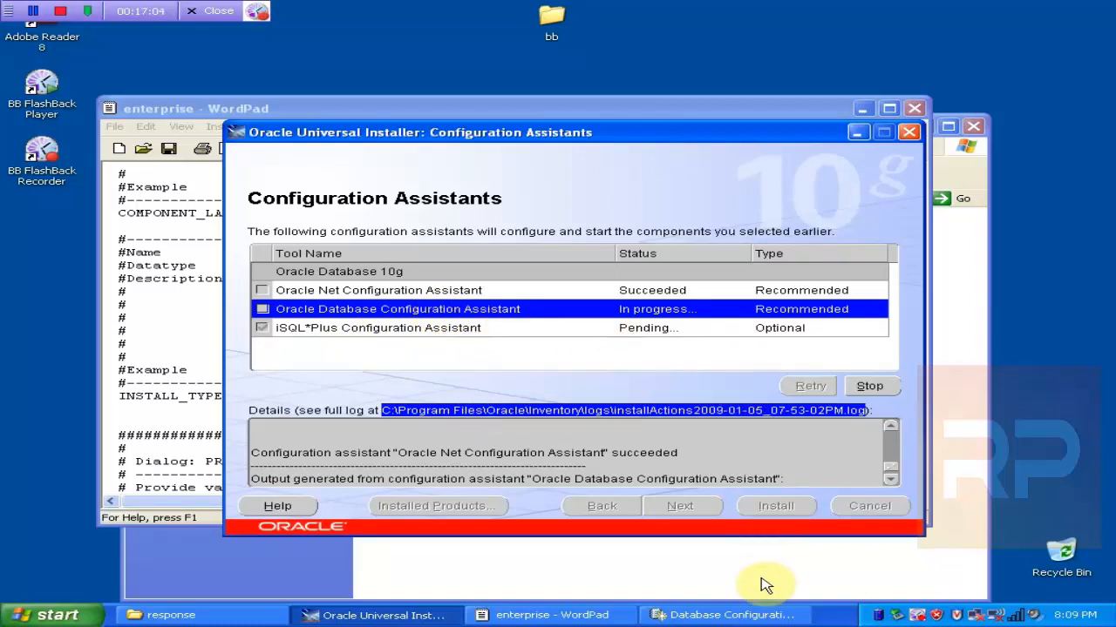
Check the clone database creation progress in Database Configuration Assistant against the assistant statuses in Oracle Universal Installer
{"action": "left_click", "coordinate": [752, 615]}
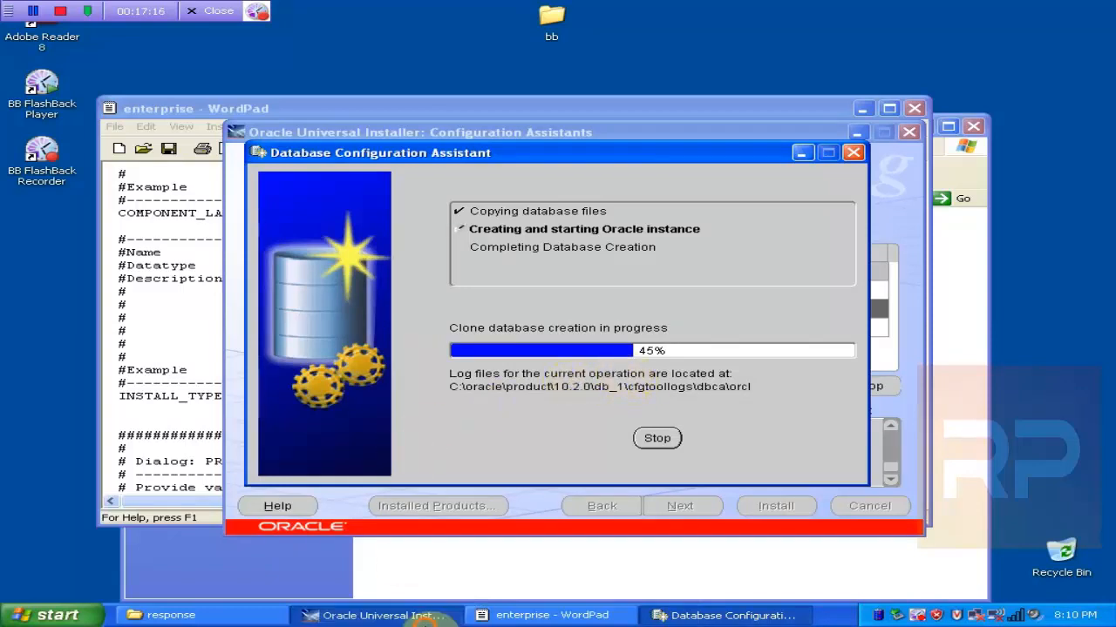
{"action": "left_click", "coordinate": [379, 615]}
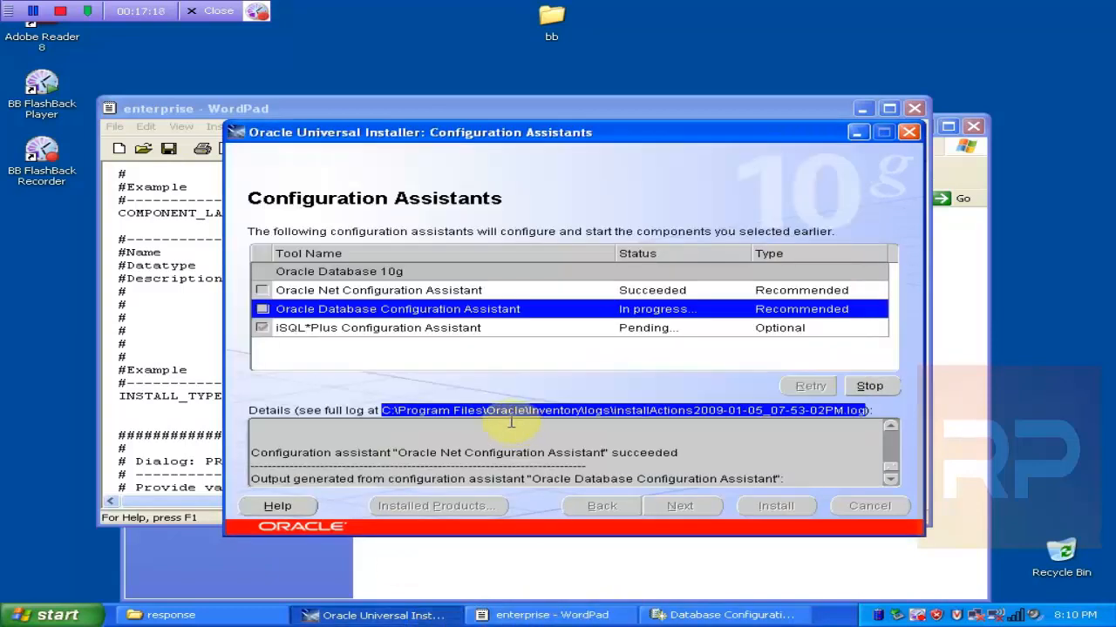
{"action": "left_click", "coordinate": [735, 617]}
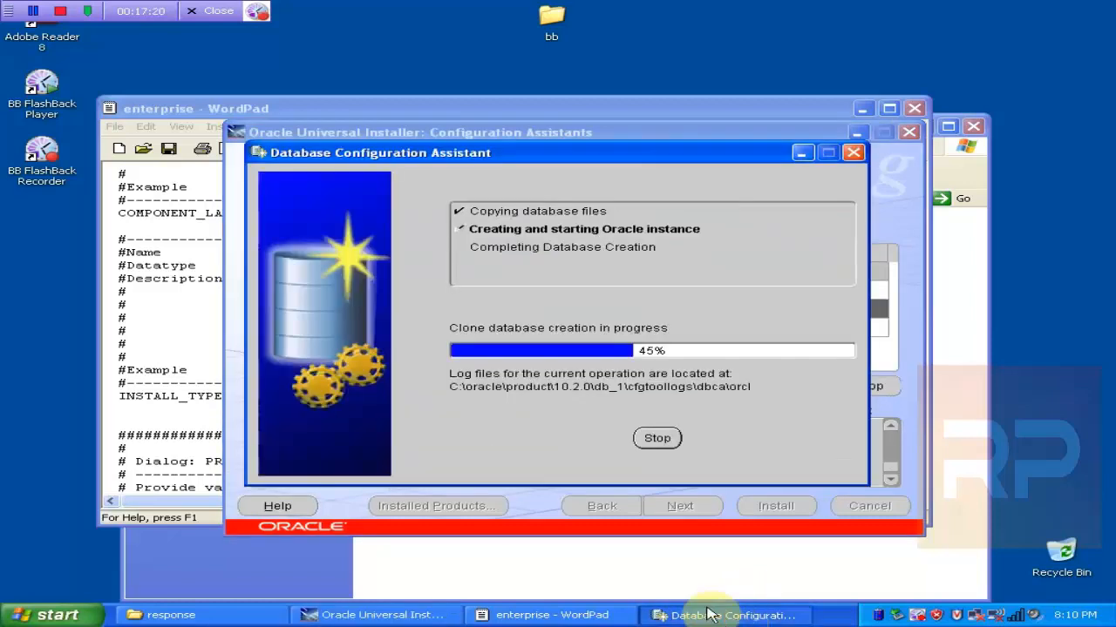
Return to the enterprise response file in WordPad and review the COMPONENT_LANGUAGES and INSTALL_TYPE values
{"action": "left_click", "coordinate": [209, 615]}
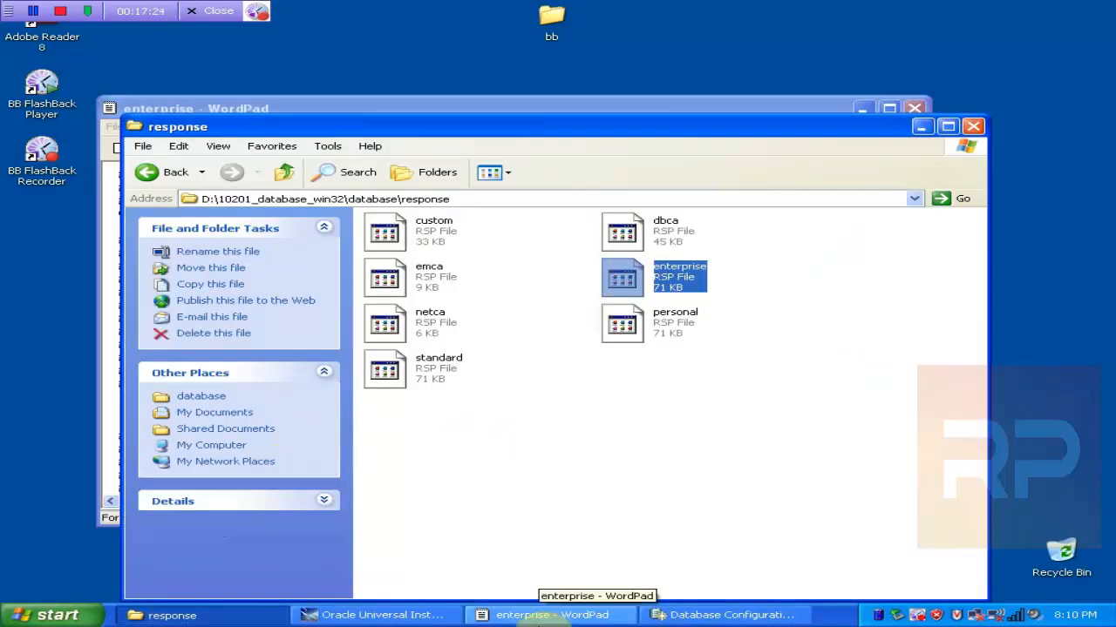
{"action": "left_click", "coordinate": [536, 612]}
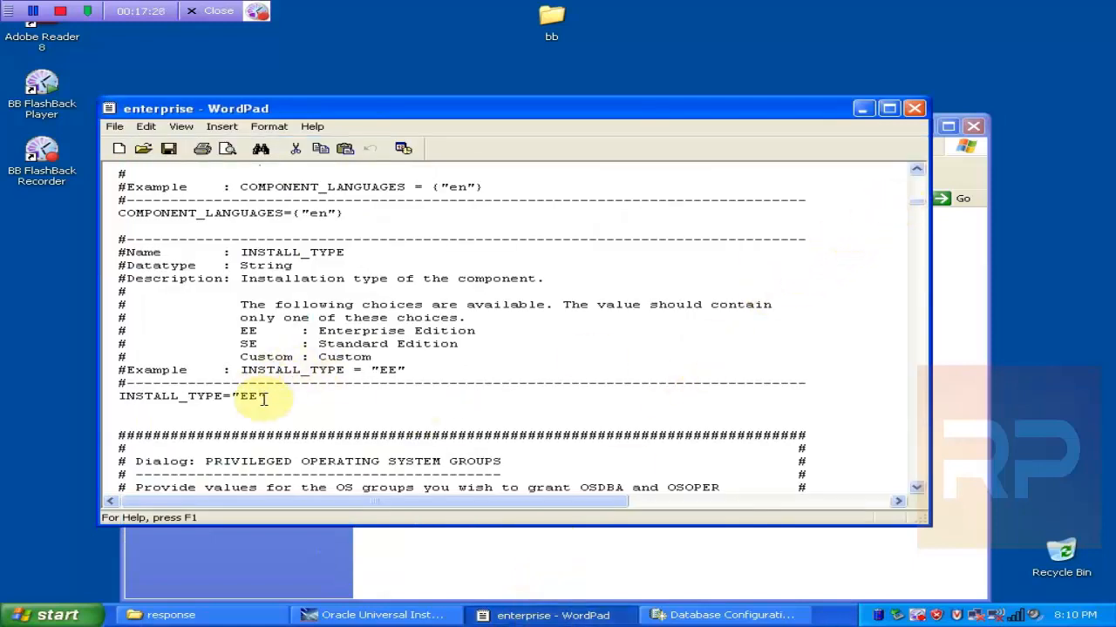
{"action": "left_click", "coordinate": [312, 212]}
{"action": "double_click", "coordinate": [312, 212]}
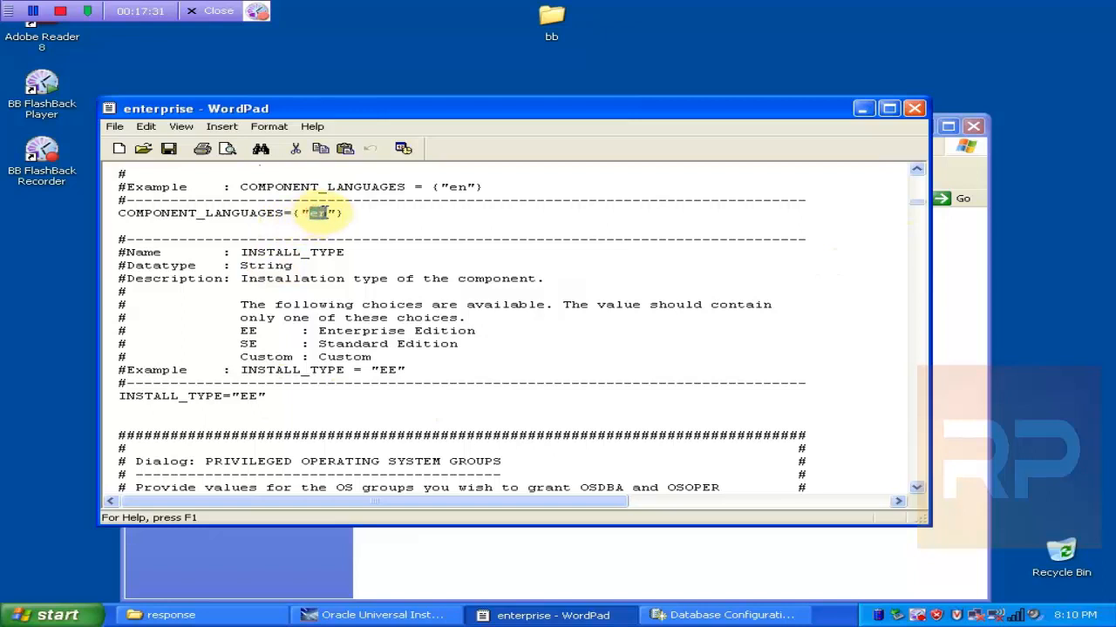
{"action": "left_click", "coordinate": [281, 397]}
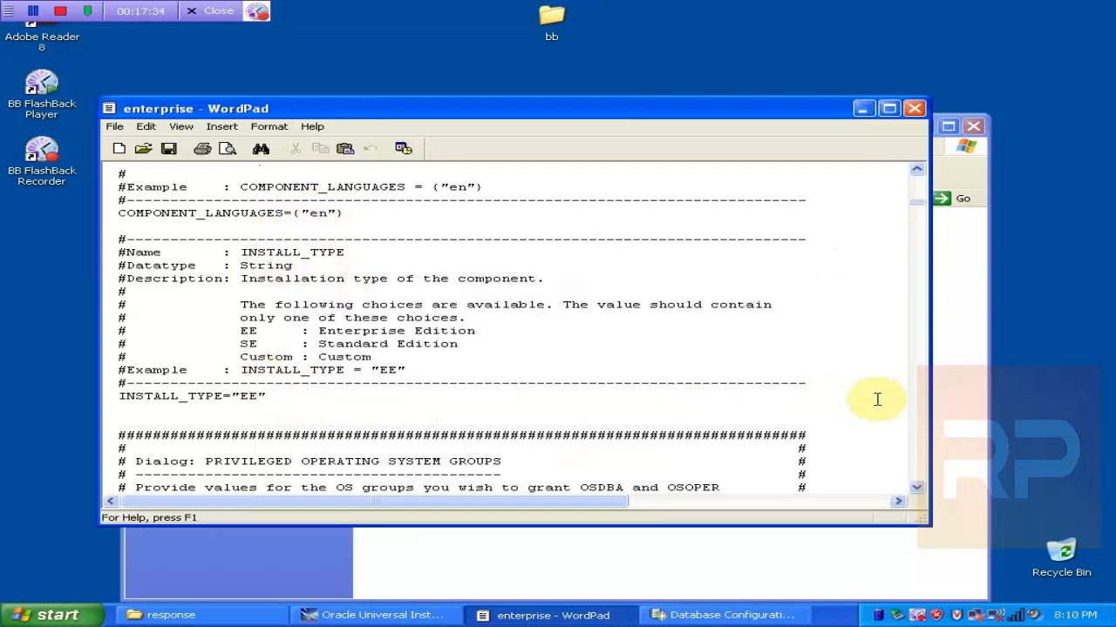
Read through the enterprise response file from the privileged operating system groups to the starter database SID settings
{"action": "left_click", "coordinate": [915, 452]}
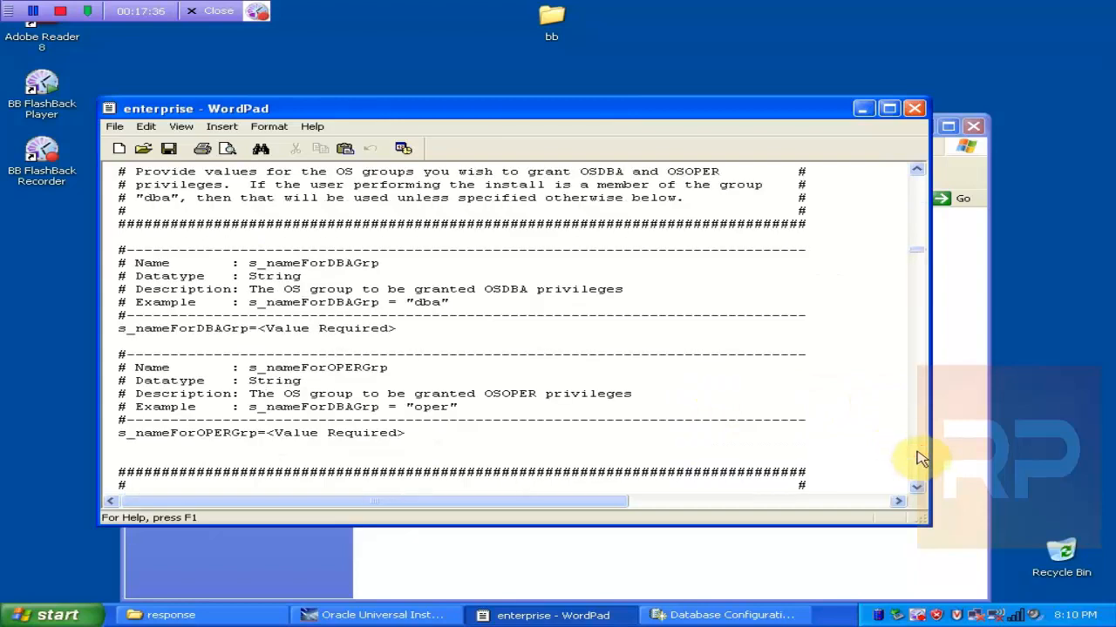
{"action": "left_click", "coordinate": [915, 452]}
{"action": "left_click", "coordinate": [915, 452]}
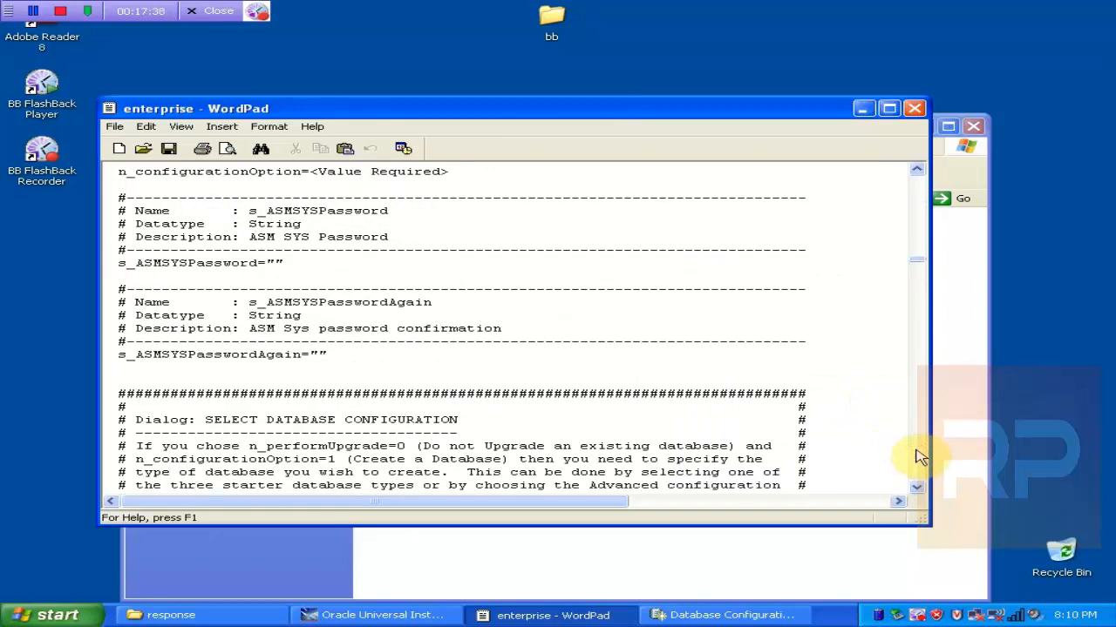
{"action": "left_click", "coordinate": [917, 453]}
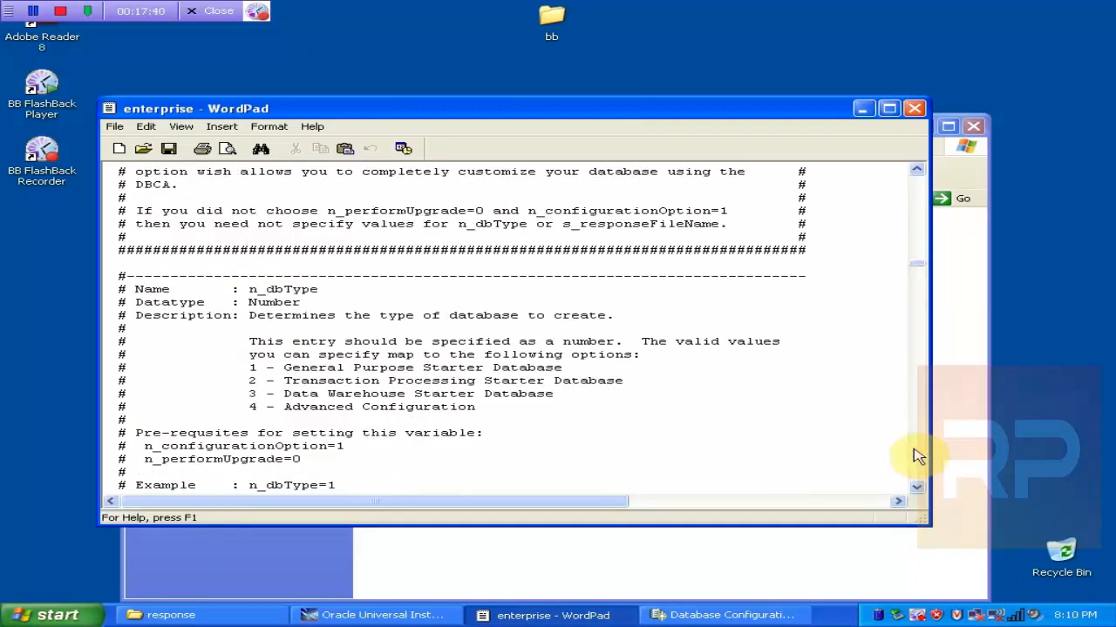
{"action": "left_click", "coordinate": [916, 455]}
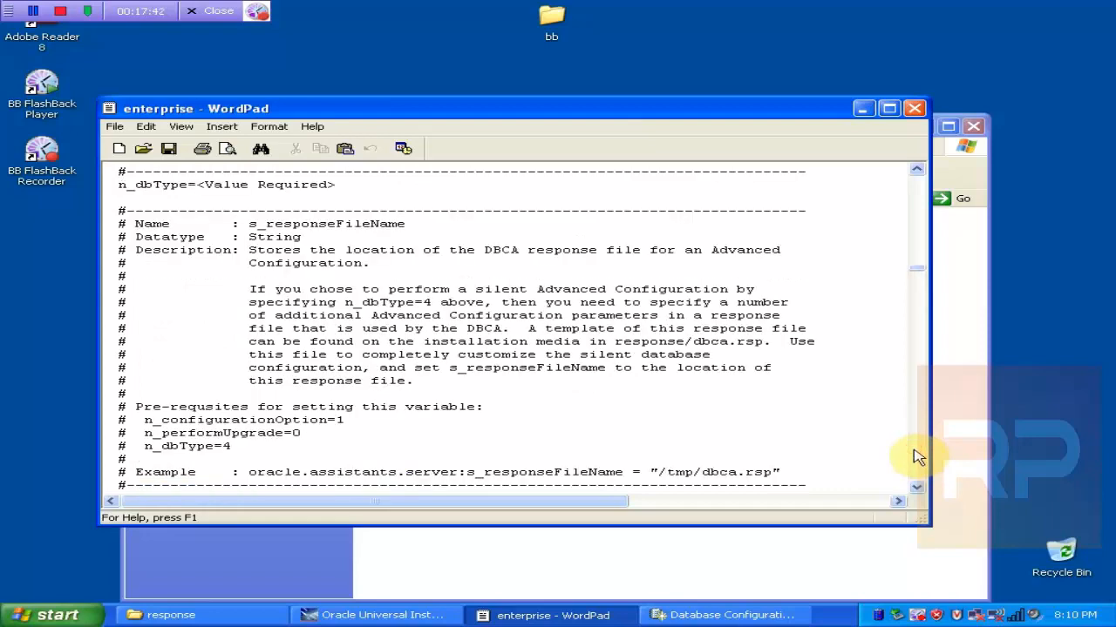
{"action": "left_click", "coordinate": [917, 454]}
{"action": "left_click", "coordinate": [917, 455]}
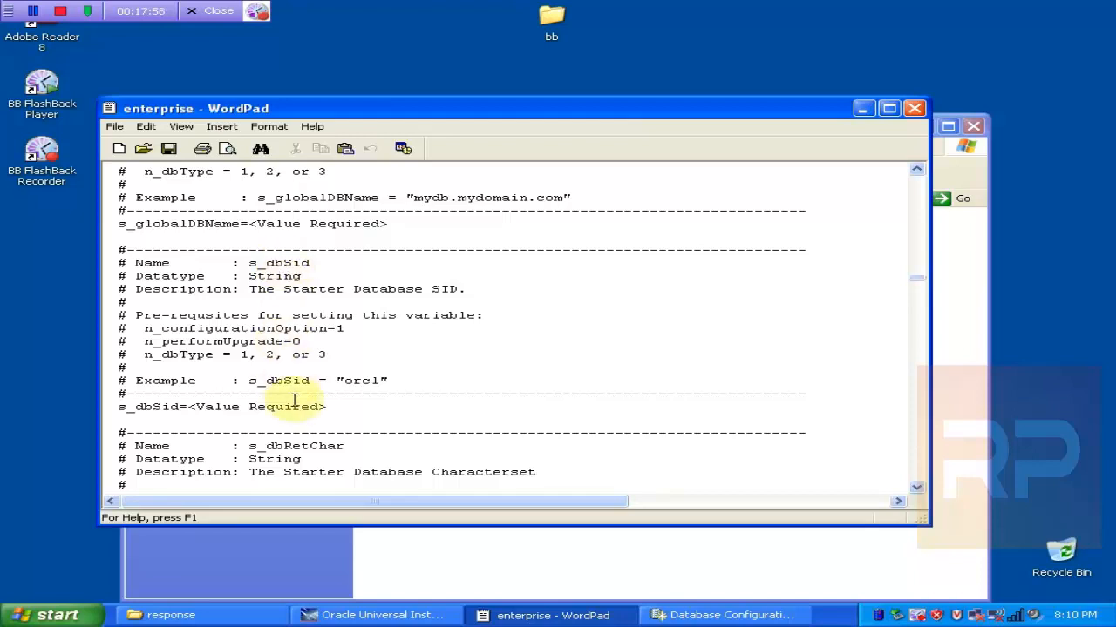
Examine the s_dbSid example and the required s_globalDBName and s_dbSid values, then review the s_responseFileName description
{"action": "left_click_drag", "start_coordinate": [342, 381], "coordinate": [361, 381]}
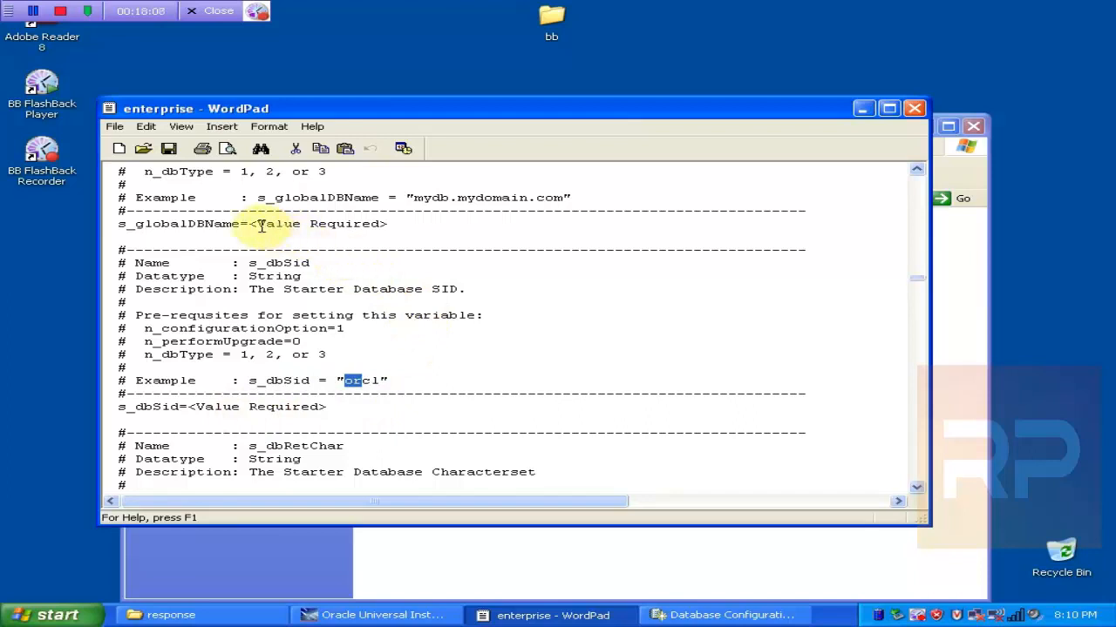
{"action": "left_click_drag", "start_coordinate": [261, 223], "coordinate": [362, 218]}
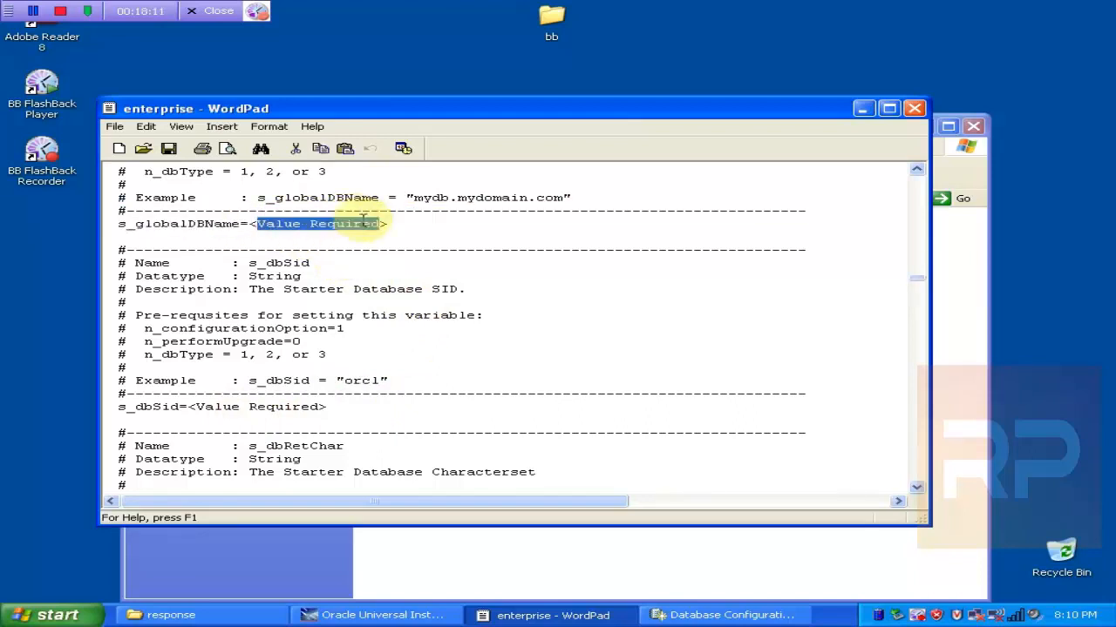
{"action": "left_click", "coordinate": [231, 406]}
{"action": "left_click_drag", "start_coordinate": [231, 406], "coordinate": [318, 407]}
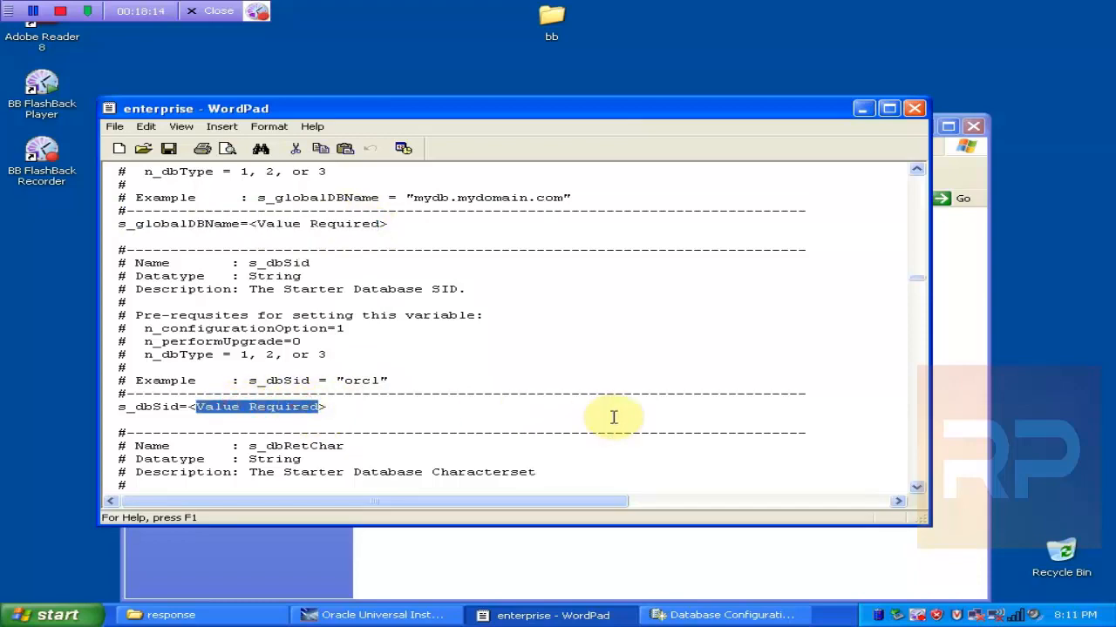
{"action": "mouse_move", "coordinate": [922, 278]}
{"action": "left_mouse_down"}
{"action": "mouse_move", "coordinate": [924, 314]}
{"action": "mouse_move", "coordinate": [911, 273]}
{"action": "left_mouse_up"}
{"action": "scroll", "coordinate": [911, 273], "scroll_direction": "down", "scroll_amount": 4}
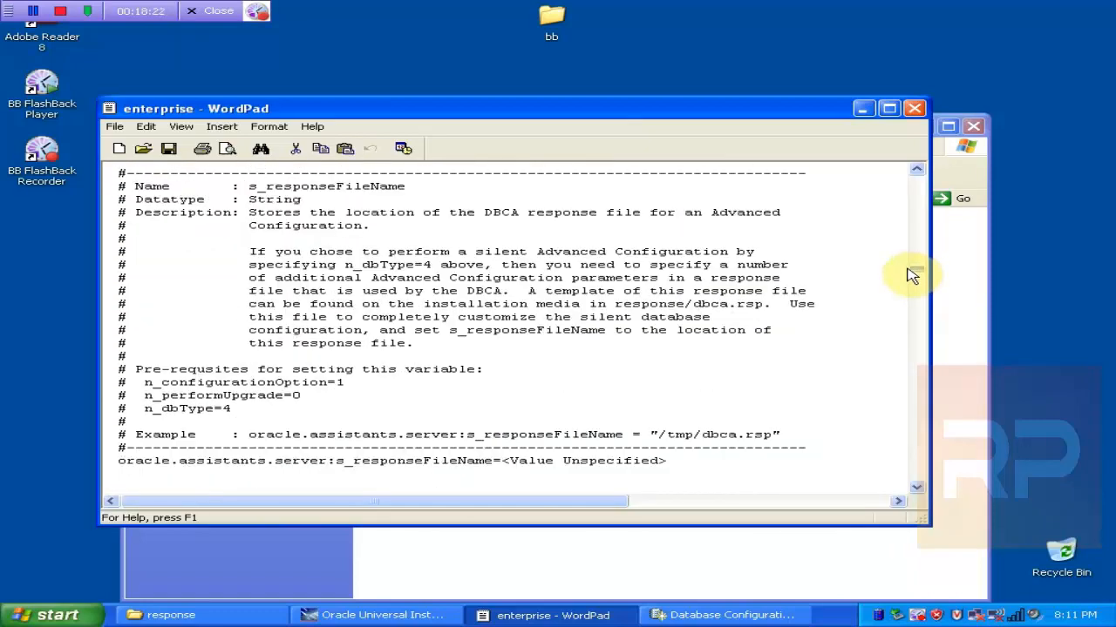
Close the enterprise response file and switch to Database Configuration Assistant to check the database creation progress
{"action": "left_click", "coordinate": [915, 110]}
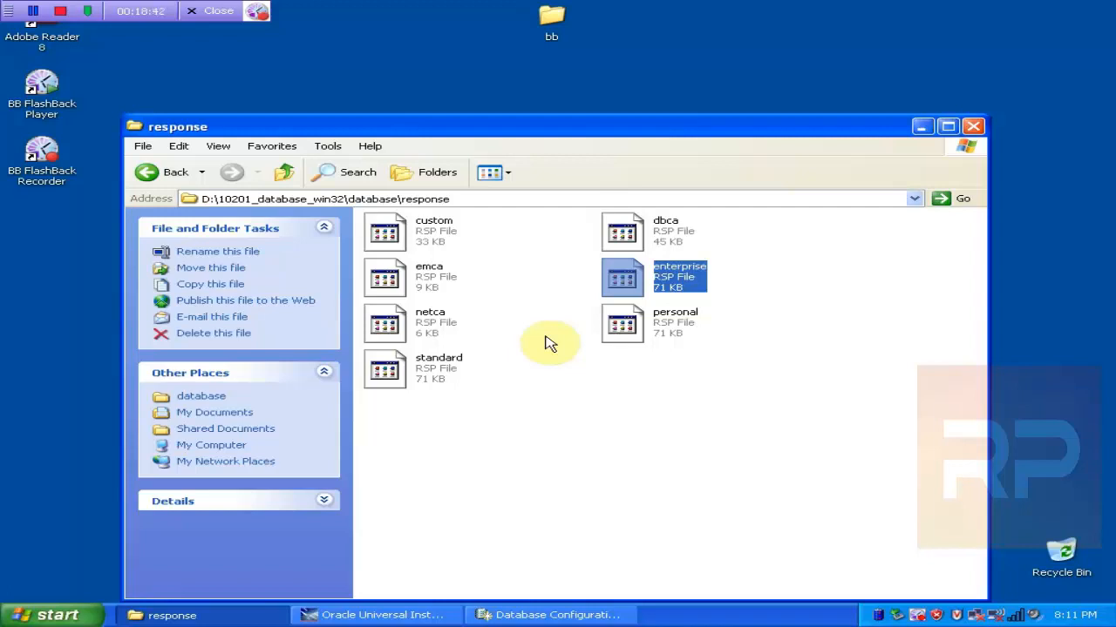
{"action": "left_click", "coordinate": [551, 616]}
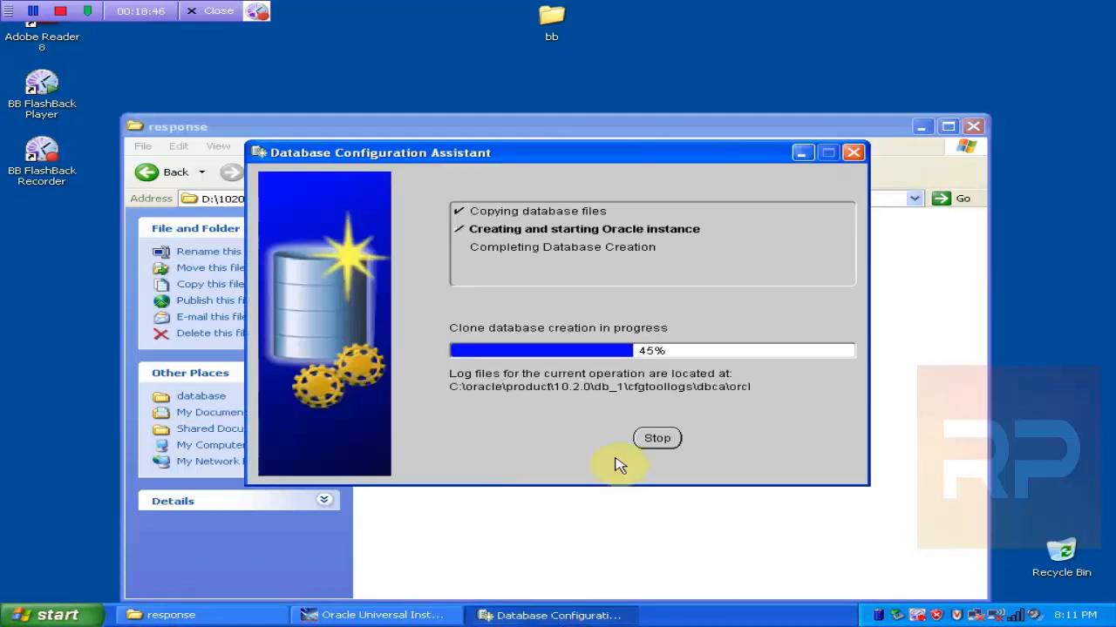